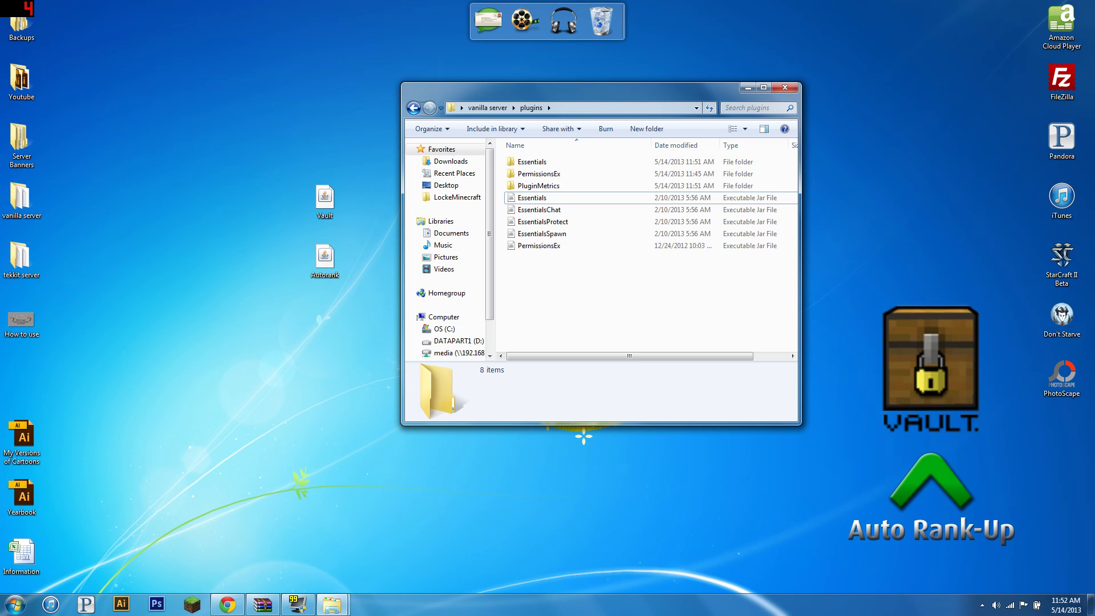
Move the Vault and Autorank jar files from the desktop into the vanilla server's plugins folder
drag(261, 149, 386, 313)
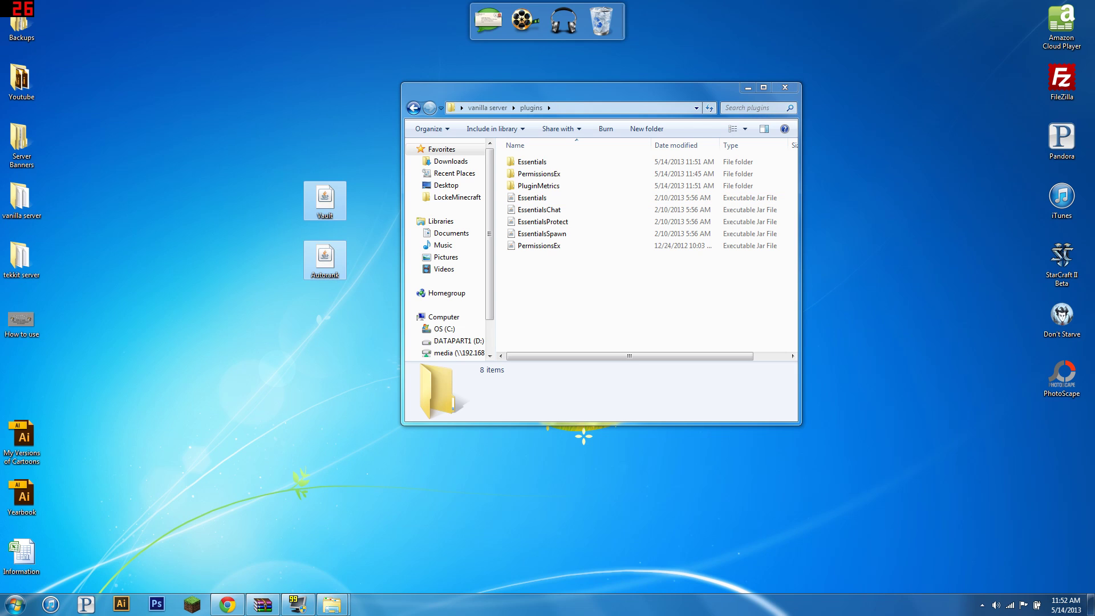
drag(325, 260, 561, 299)
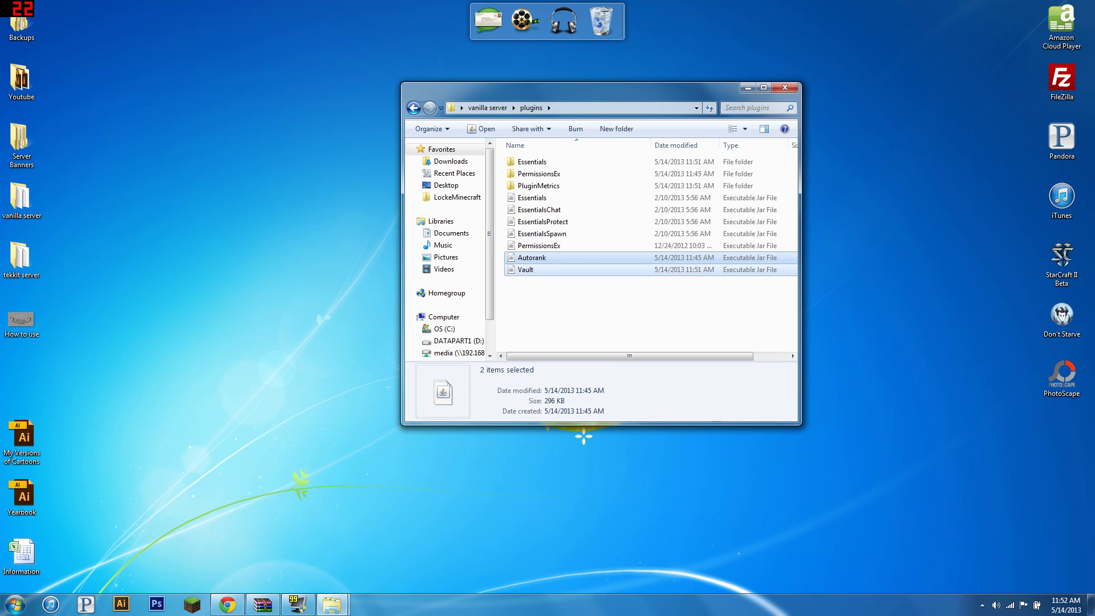
click(562, 299)
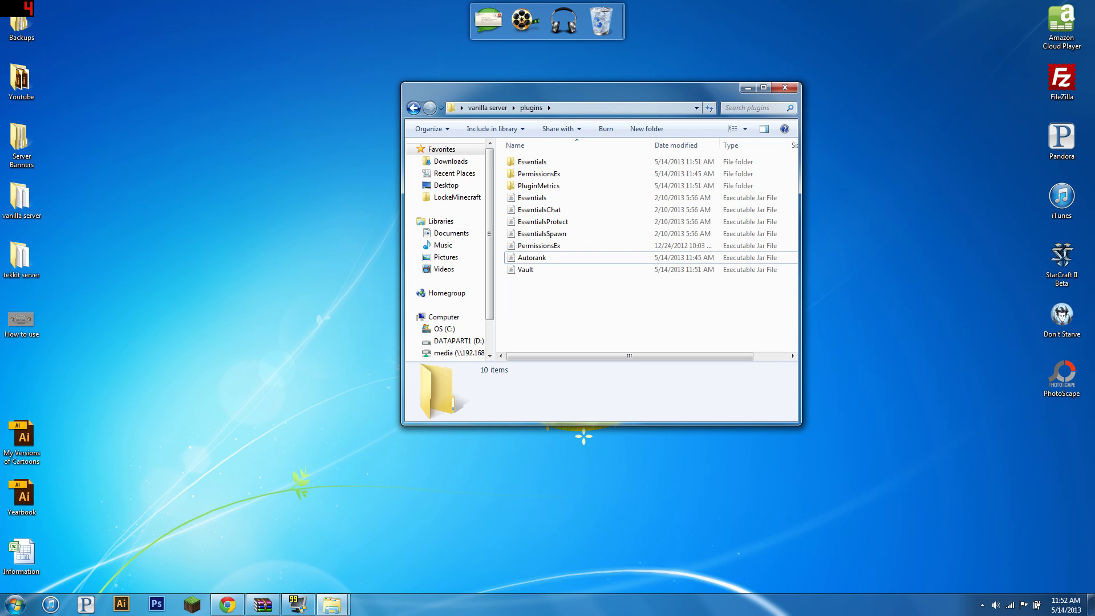
click(531, 257)
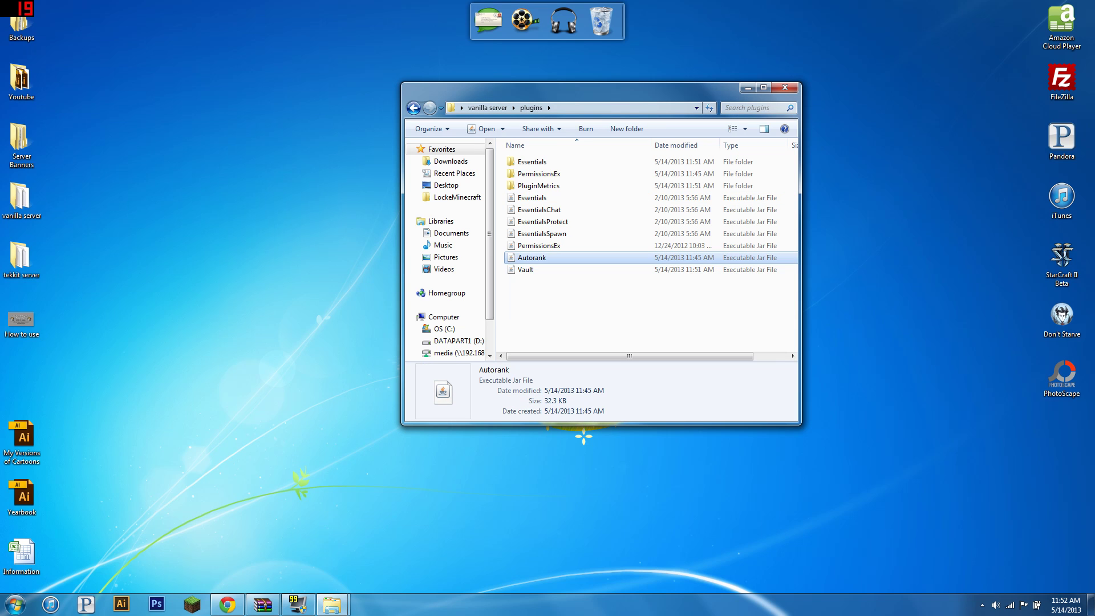
click(544, 270)
click(561, 300)
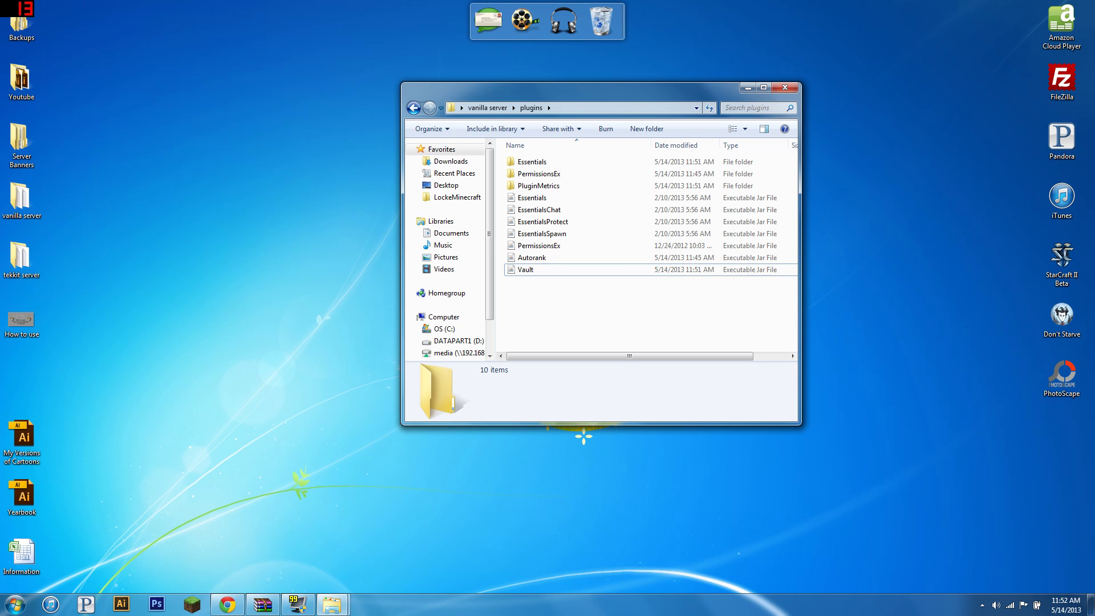
click(545, 269)
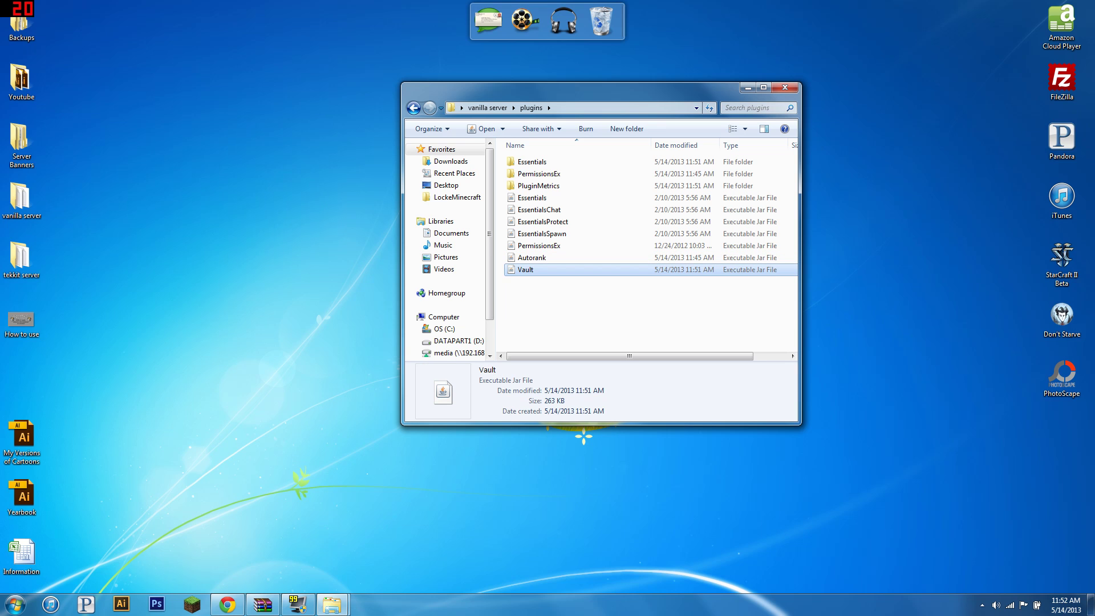
Start the server by running the ImaFireMahLaza batch file in the vanilla server folder
click(487, 107)
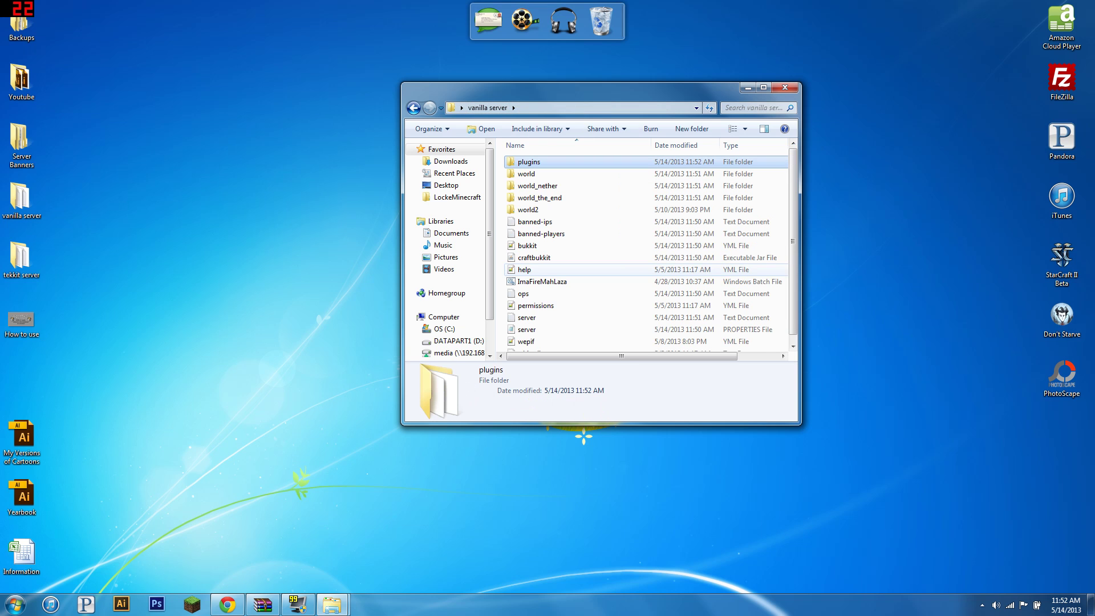
double_click(542, 281)
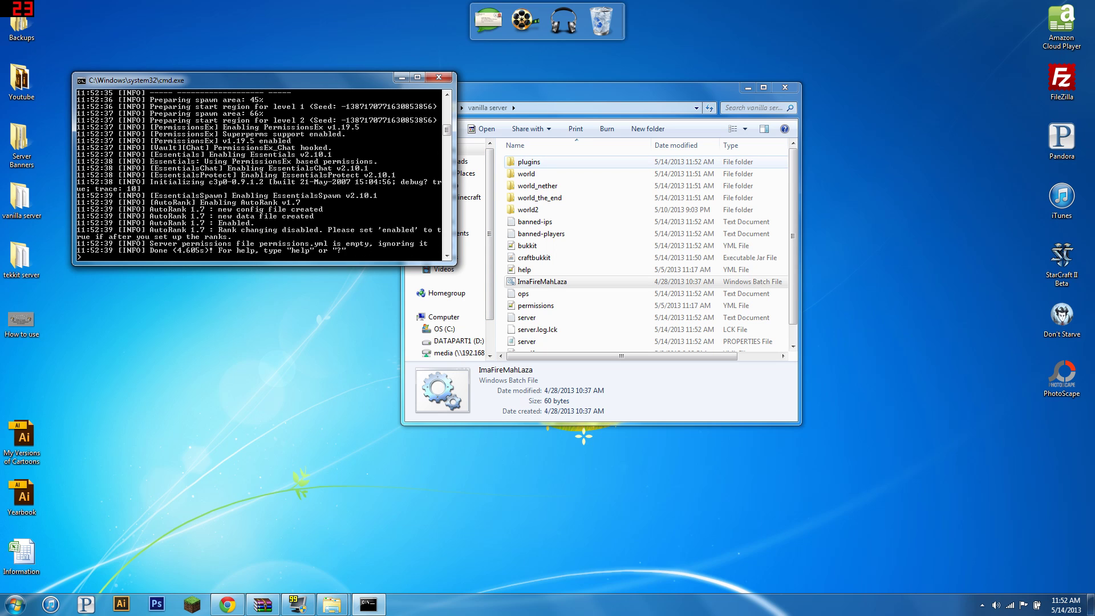
Open the config.yml file from the AutoRank folder inside plugins
click(528, 162)
double_click(528, 162)
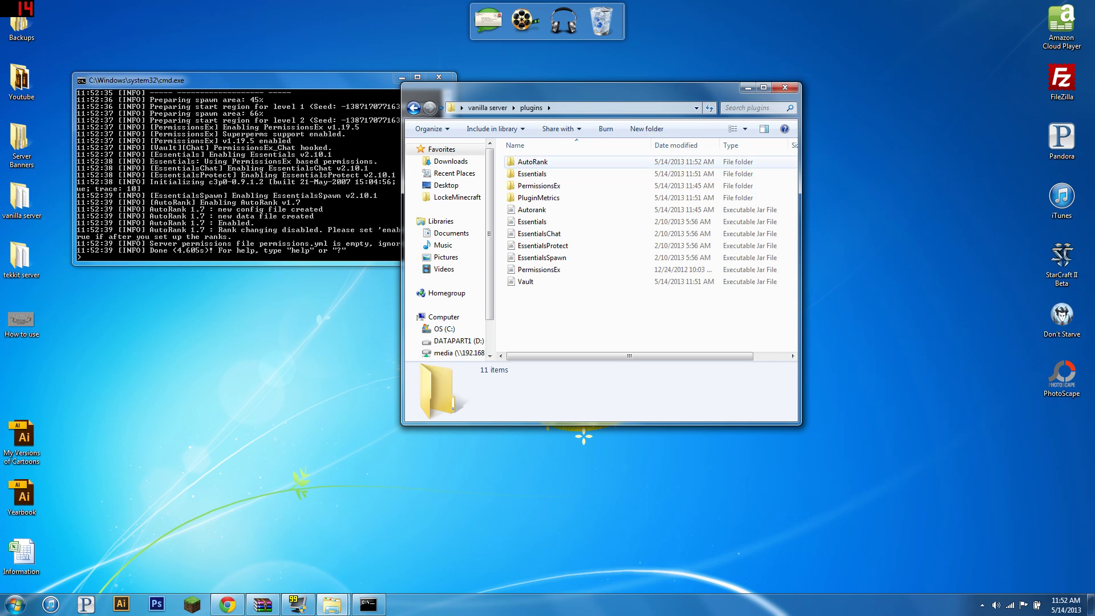
double_click(528, 162)
double_click(528, 162)
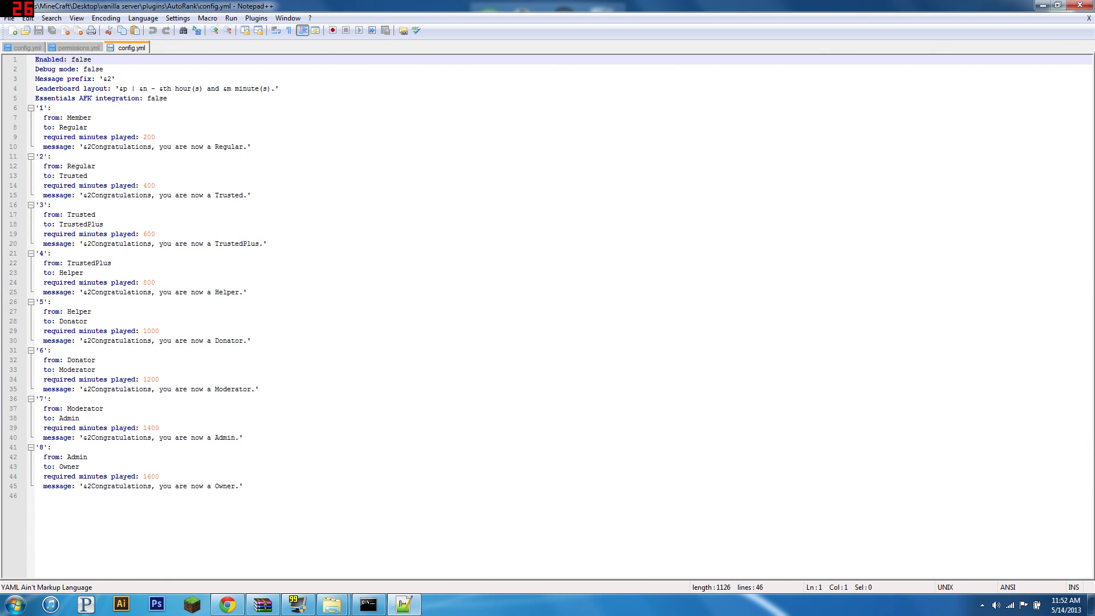
Examine the rank-up entries in AutoRank's config.yml, checking the from and to rank names of each level
click(242, 486)
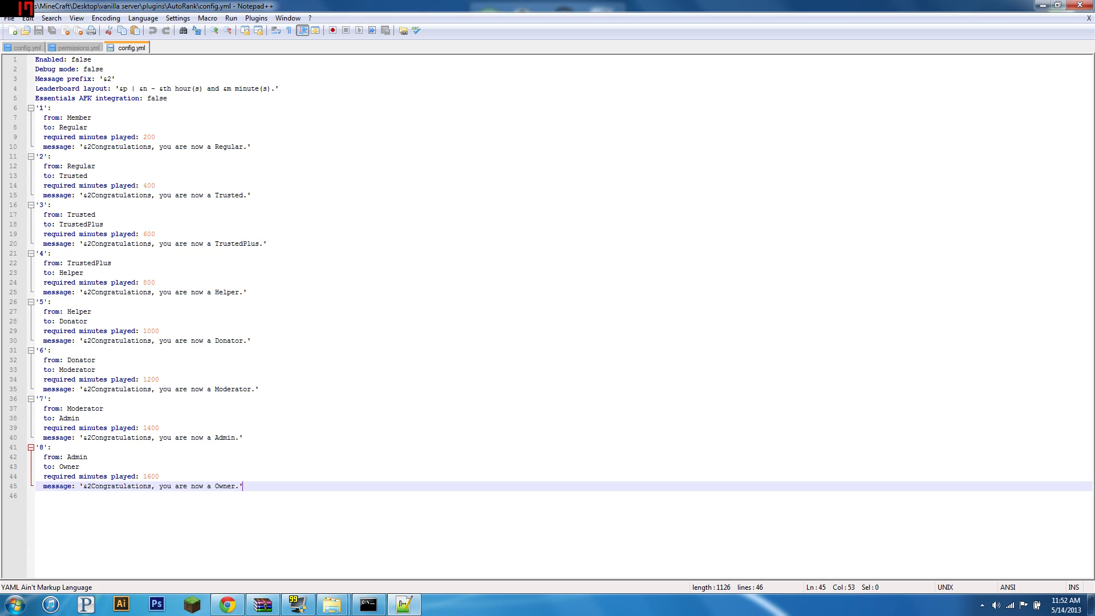
mouse_move(36, 496)
mouse_down()
mouse_move(35, 108)
mouse_move(35, 495)
mouse_up()
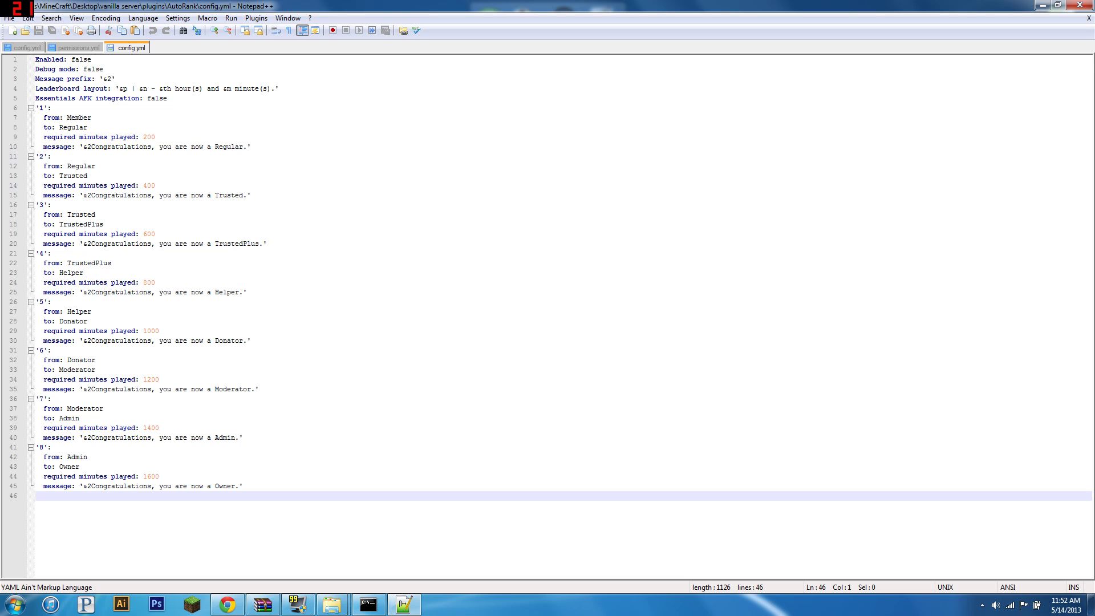
drag(35, 495, 36, 107)
double_click(78, 117)
double_click(73, 127)
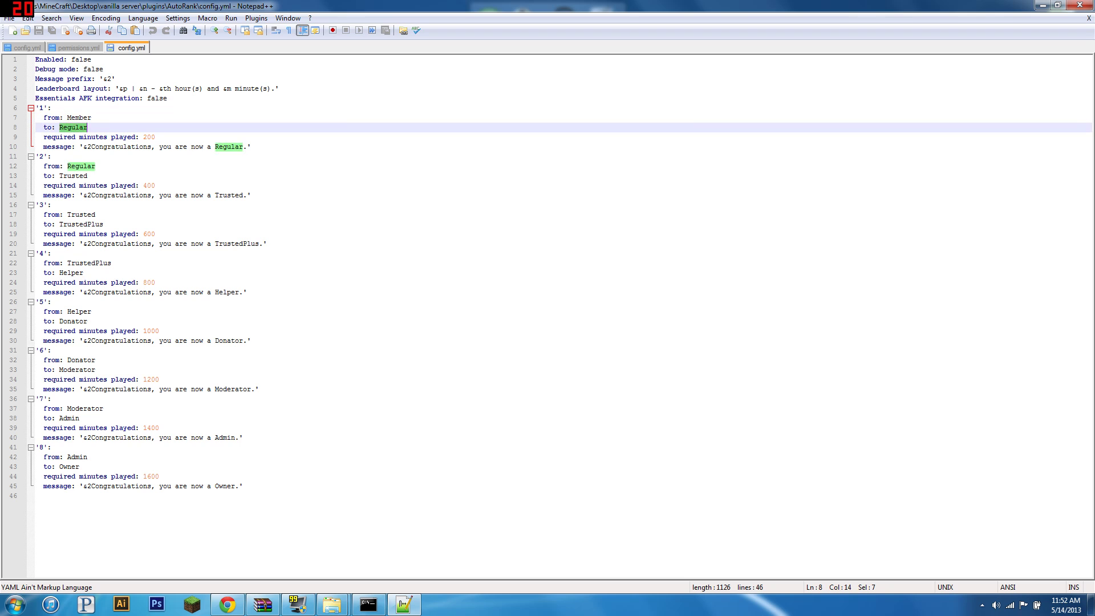
double_click(73, 176)
double_click(78, 224)
double_click(79, 215)
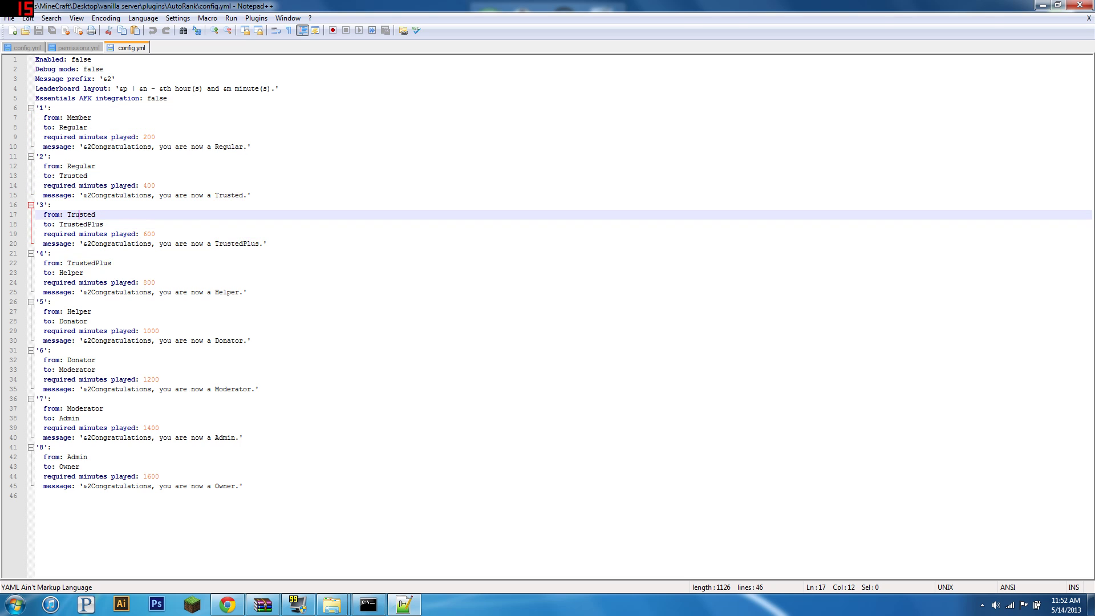
double_click(89, 262)
double_click(71, 273)
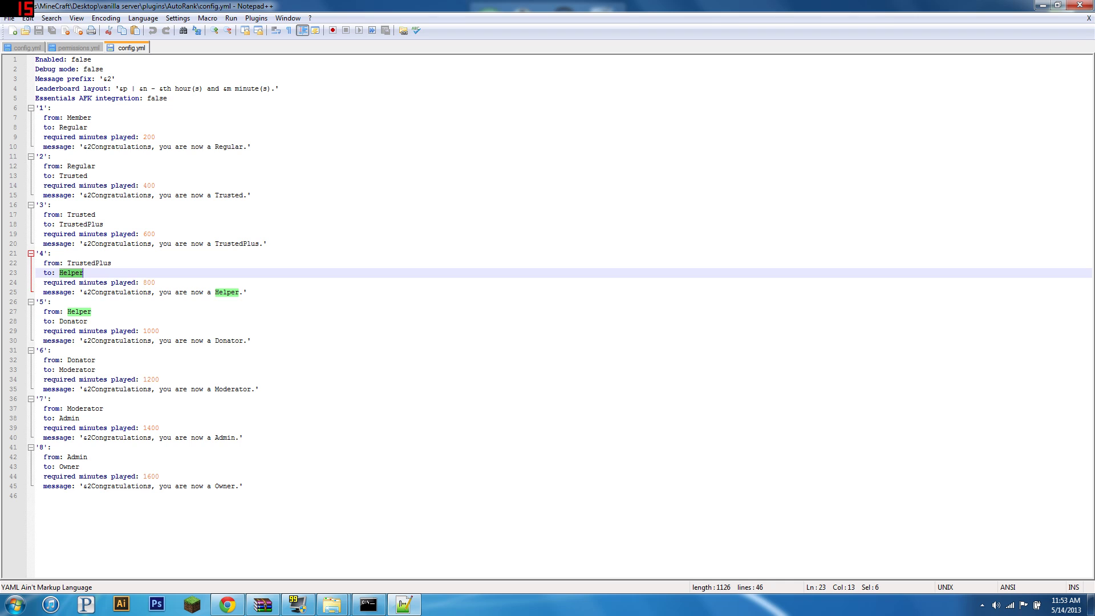
Delete rank-up entries '4' through '8' from AutoRank's config.yml, keeping the entries up to TrustedPlus
click(36, 495)
click(242, 485)
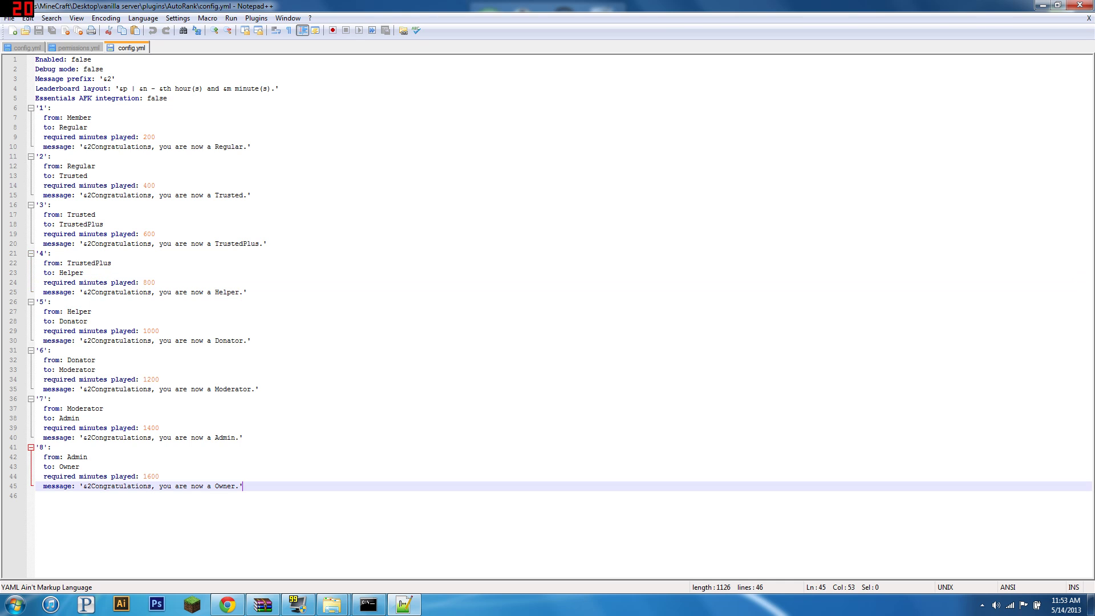
drag(243, 486, 36, 254)
key(BackSpace)
key(BackSpace)
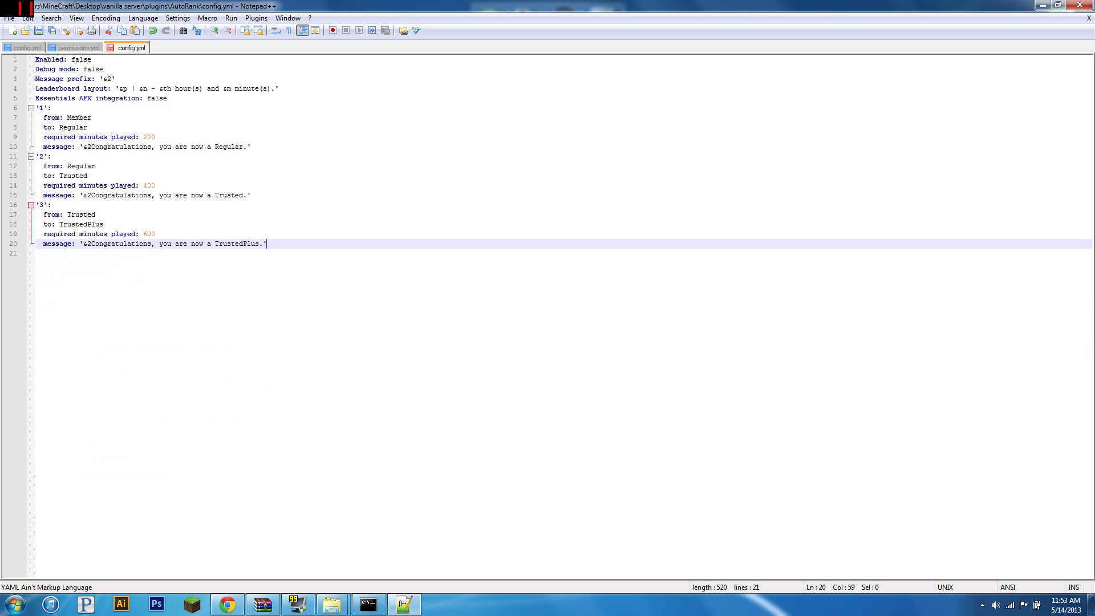
Open the permissions.yml file from the PermissionsEx plugin folder
drag(266, 5, 584, 193)
click(587, 93)
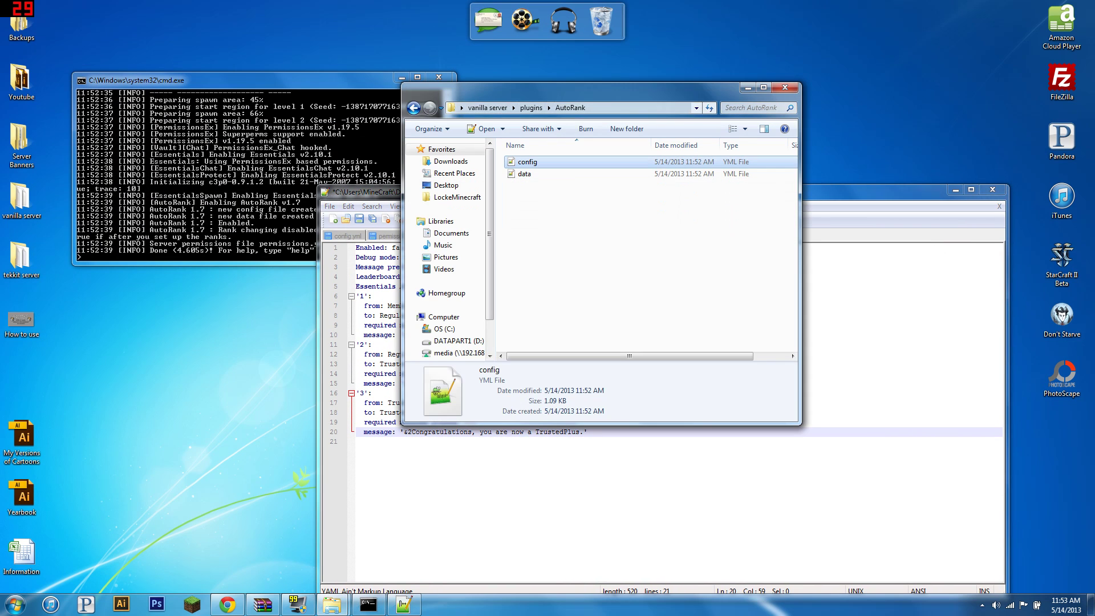
click(531, 108)
double_click(536, 185)
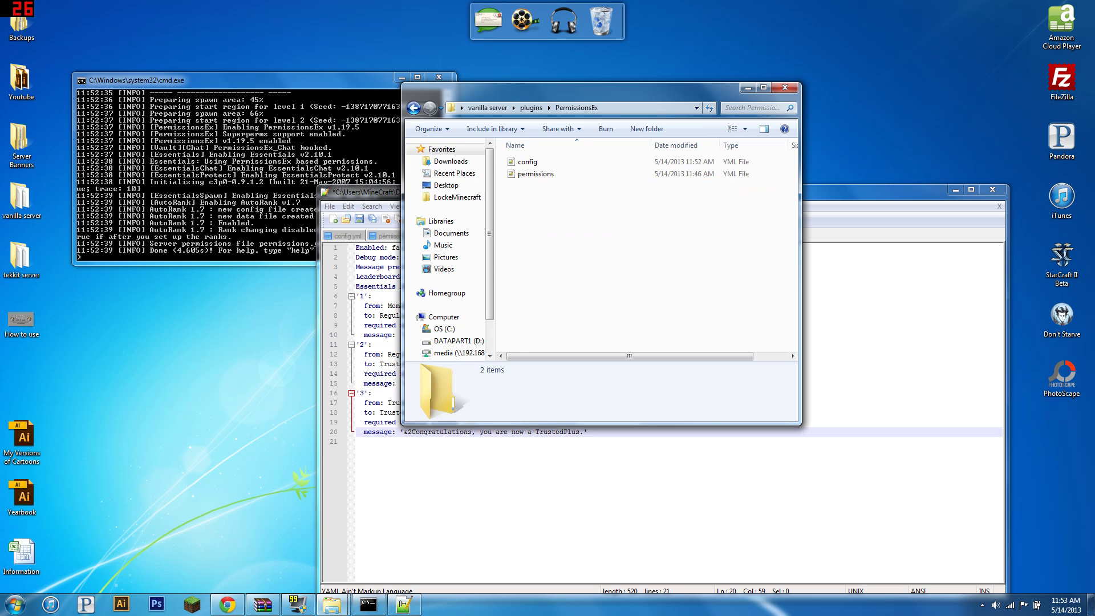
double_click(535, 174)
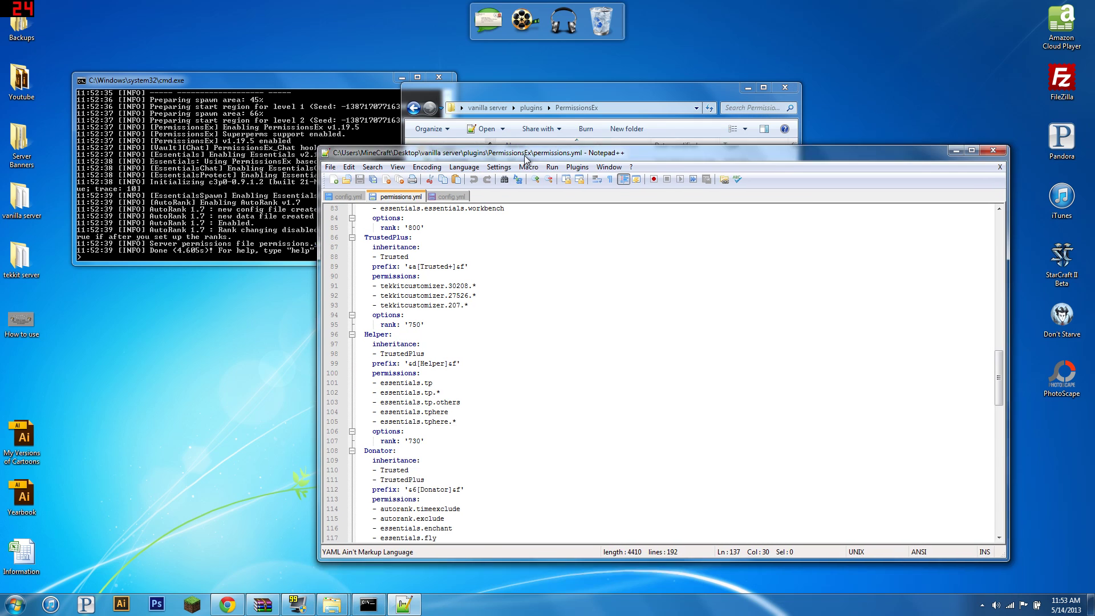
Review the group names in permissions.yml from Member to TrustedPlus against the AutoRank ranks
drag(526, 158, 387, 31)
scroll(519, 245, up, 11)
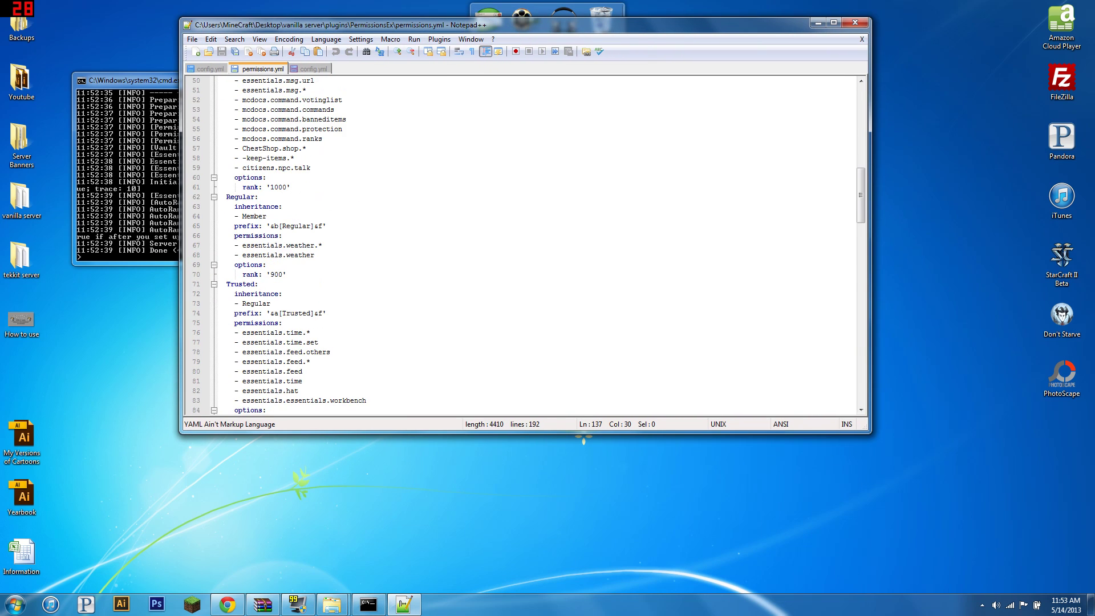
scroll(519, 245, up, 16)
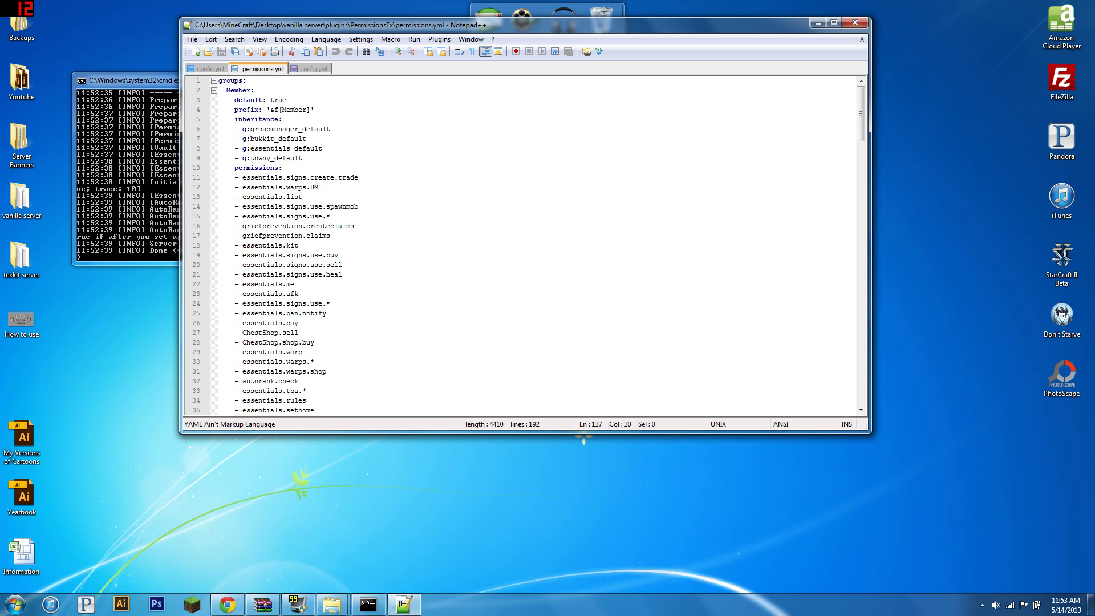
scroll(519, 245, down, 20)
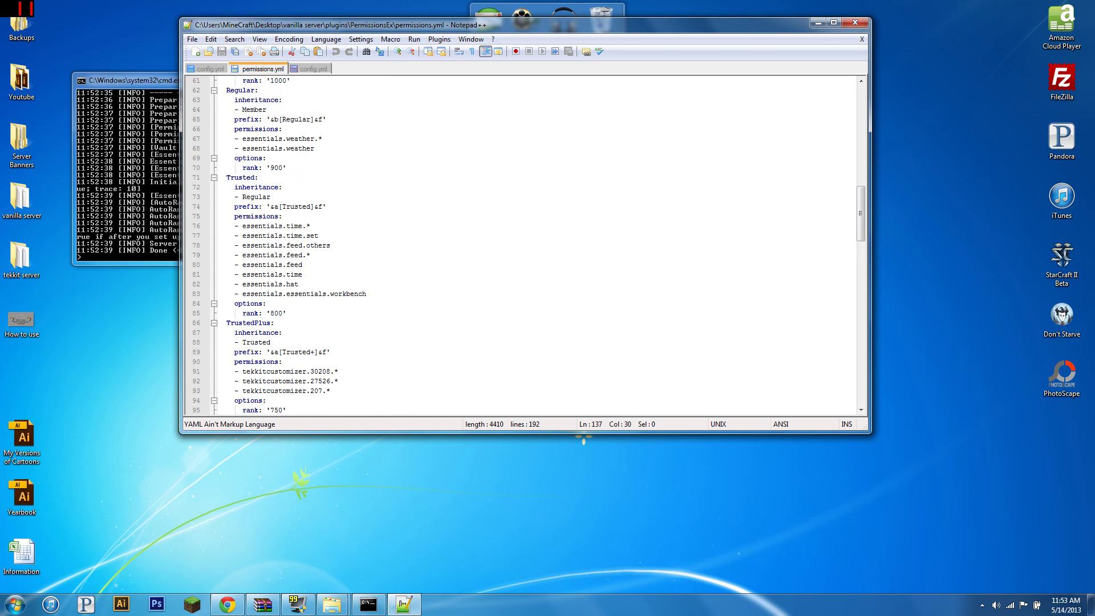
scroll(519, 246, down, 2)
double_click(248, 265)
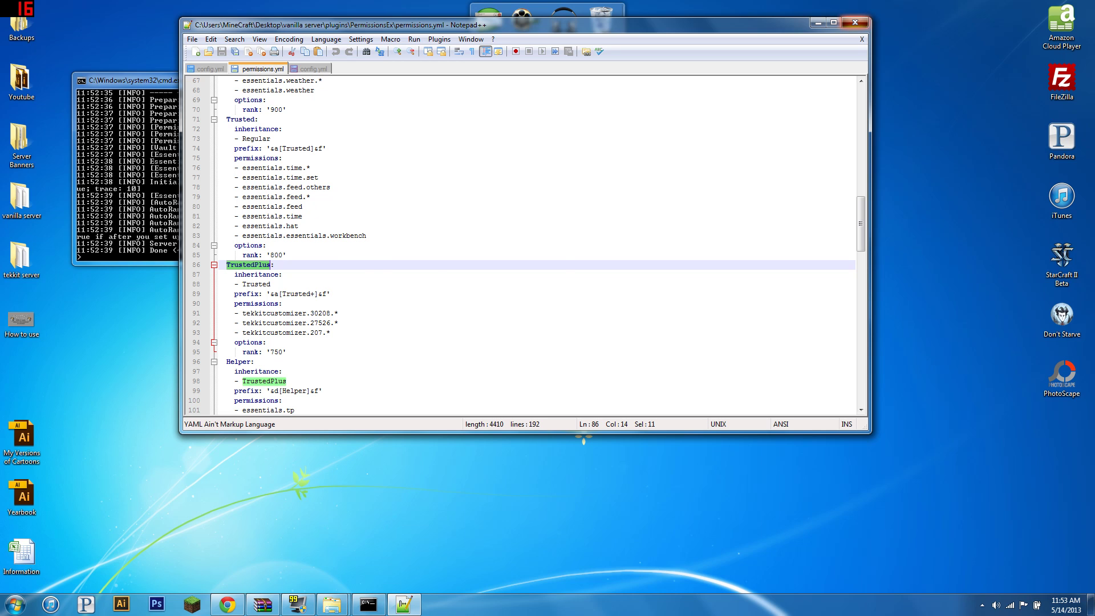
Return to AutoRank's config.yml and keep it open for editing, dismissing the save request
key(ctrl+Tab)
click(855, 23)
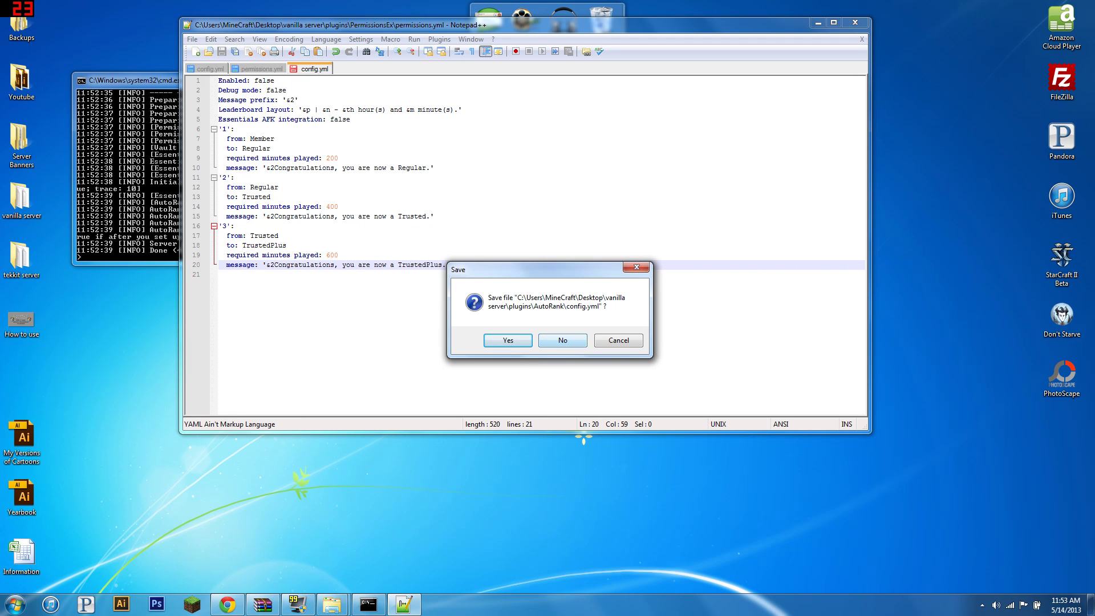
click(636, 267)
click(425, 265)
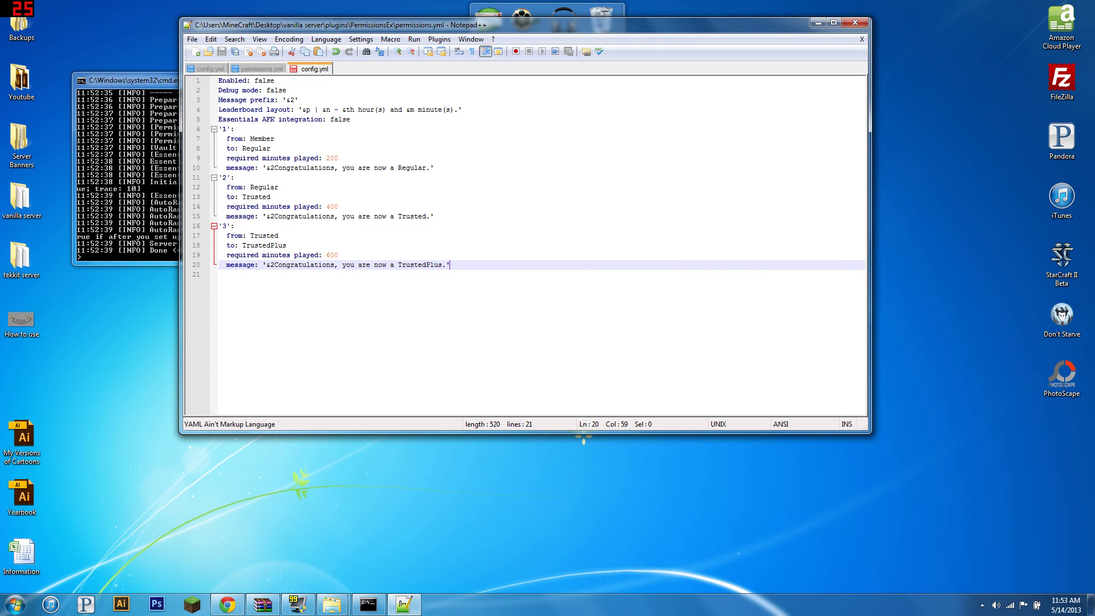
Set the required minutes played for the Member to Regular rank-up to 1
double_click(332, 255)
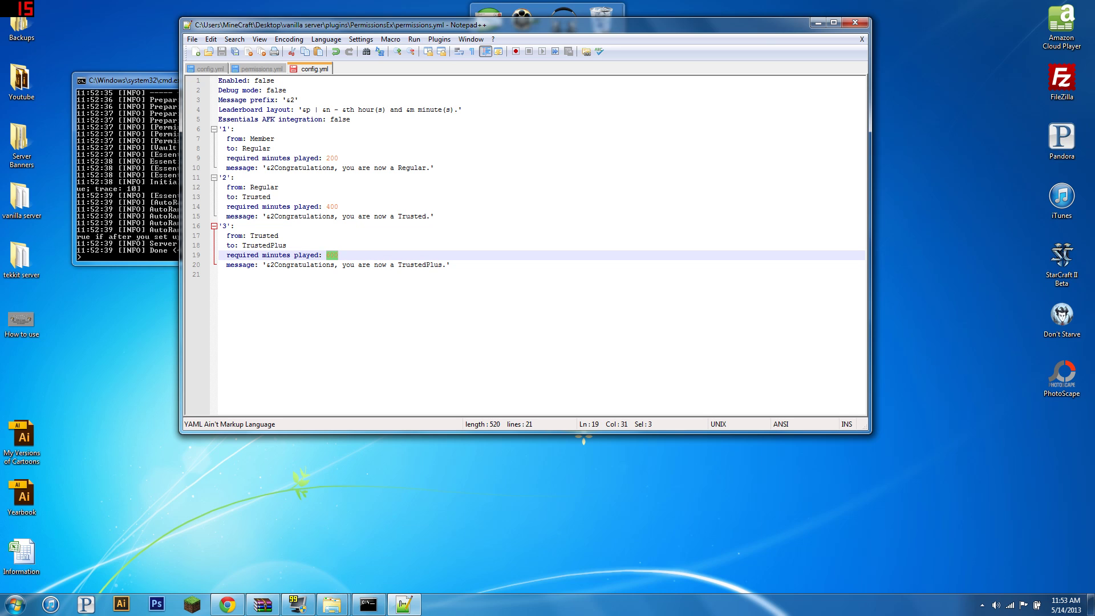
key(Up)
key(Up)
key(Up)
key(Up)
key(Up)
key(Up)
key(Up)
key(Up)
key(Up)
key(Up)
key(Up)
key(Up)
key(ctrl+shift+Left)
key(Down)
key(ctrl+shift+Left)
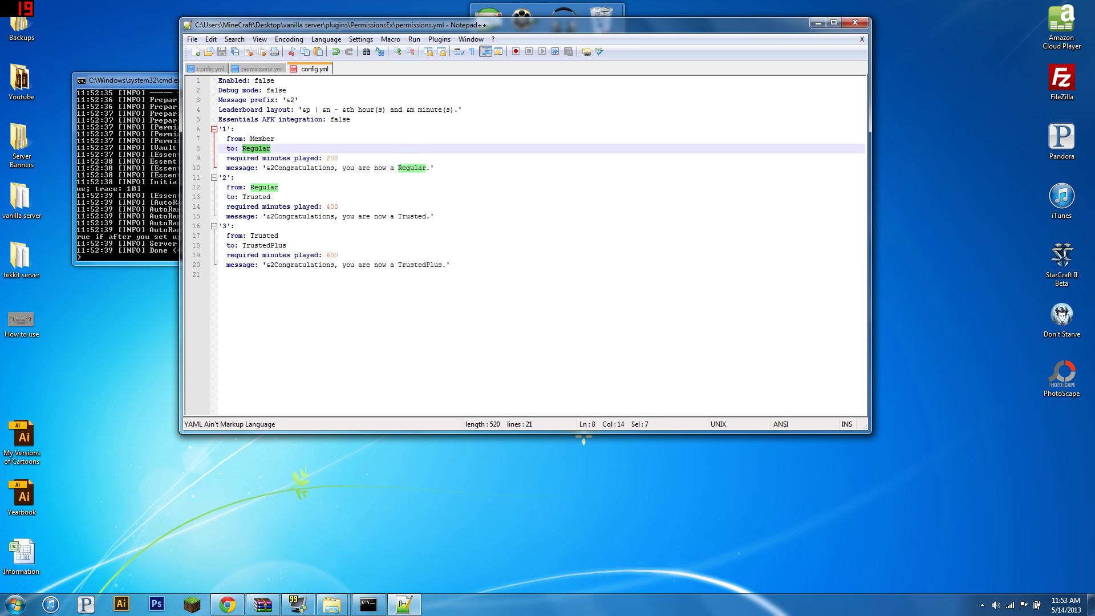
key(Down)
key(ctrl+shift+Left)
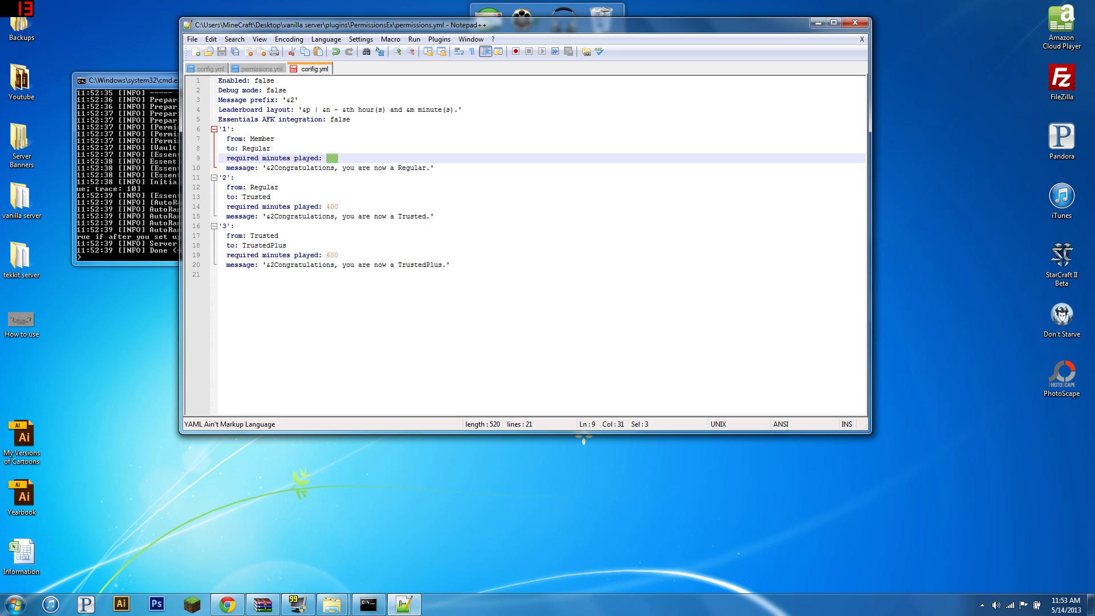
text(600)
key(BackSpace)
key(BackSpace)
key(BackSpace)
text(1)
Extend the Regular rank-up message with "you can now use /tpa" before its final period
mouse_move(426, 168)
mouse_down()
mouse_move(290, 168)
mouse_move(426, 167)
mouse_up()
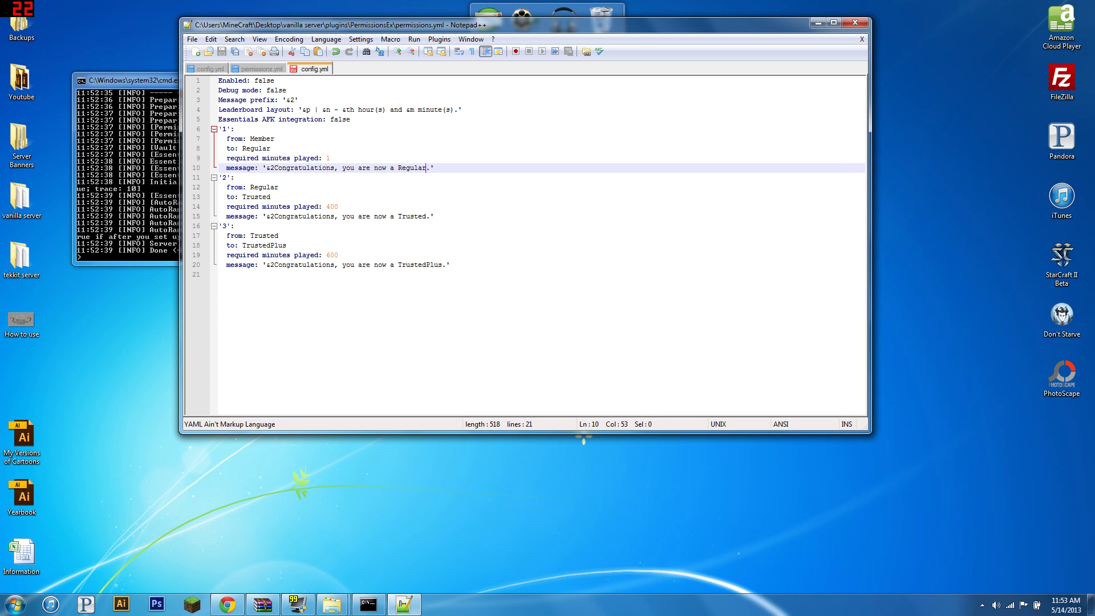
text(you can r)
text(ow use  /tpa)
key(BackSpace)
key(BackSpace)
key(BackSpace)
key(BackSpace)
text(/tpa)
key(Up)
key(Down)
key(Down)
key(Down)
key(Down)
key(Down)
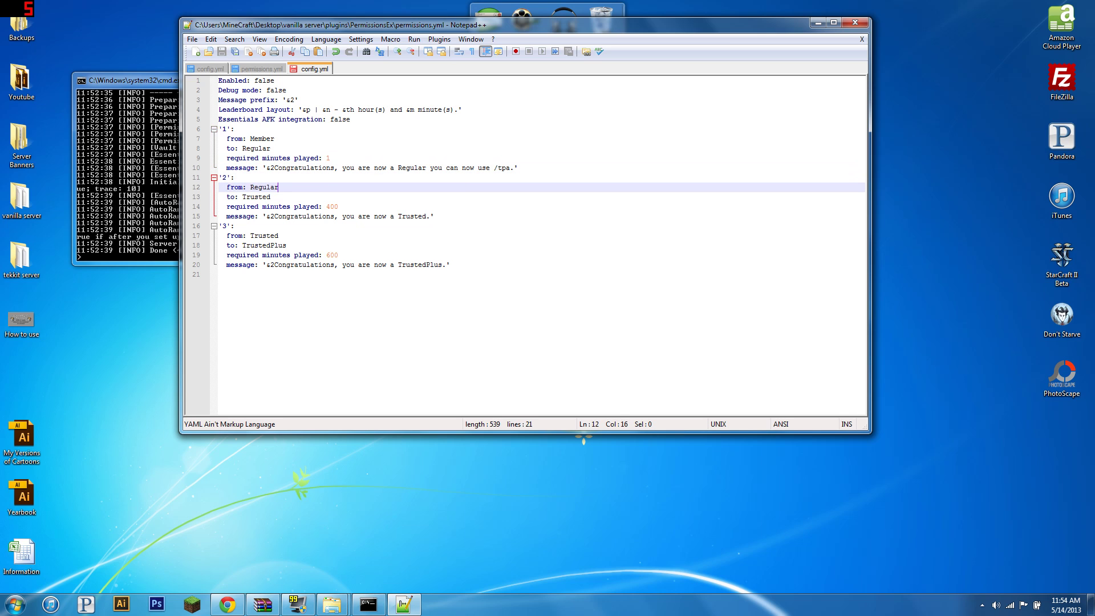
key(Up)
key(Up)
key(Down)
key(Down)
key(Down)
key(Down)
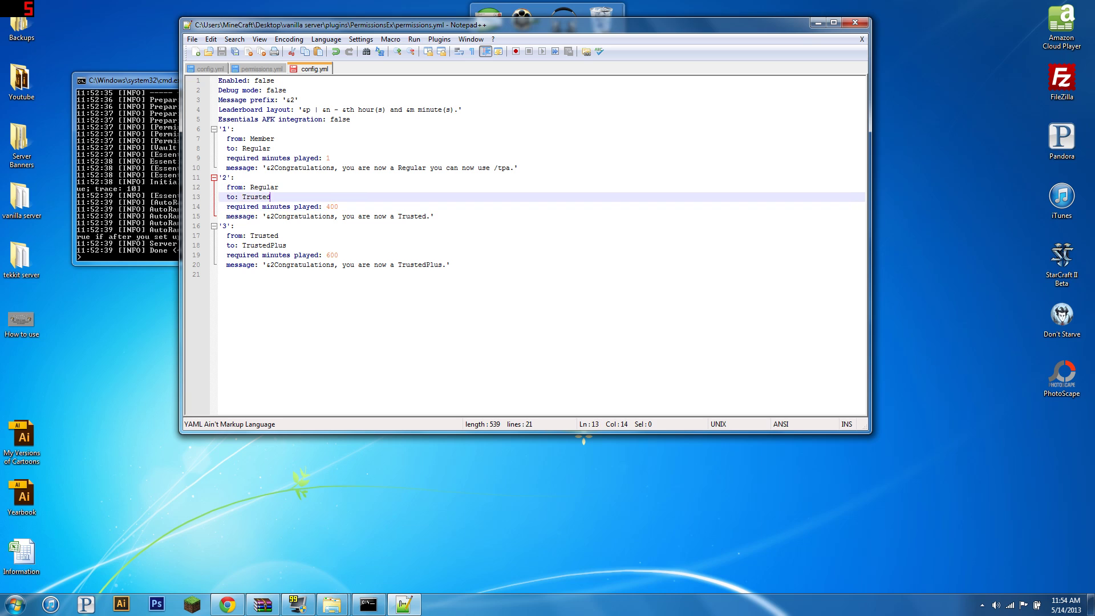
key(Down)
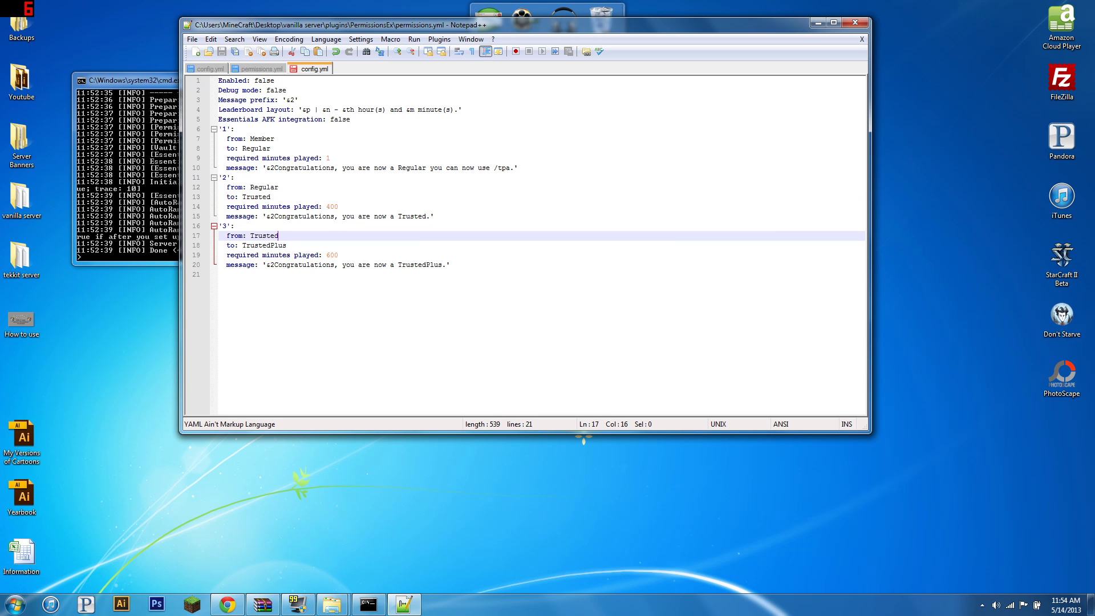
key(Down)
key(Up)
key(Up)
key(Up)
key(Up)
key(Up)
key(Up)
key(Up)
key(Up)
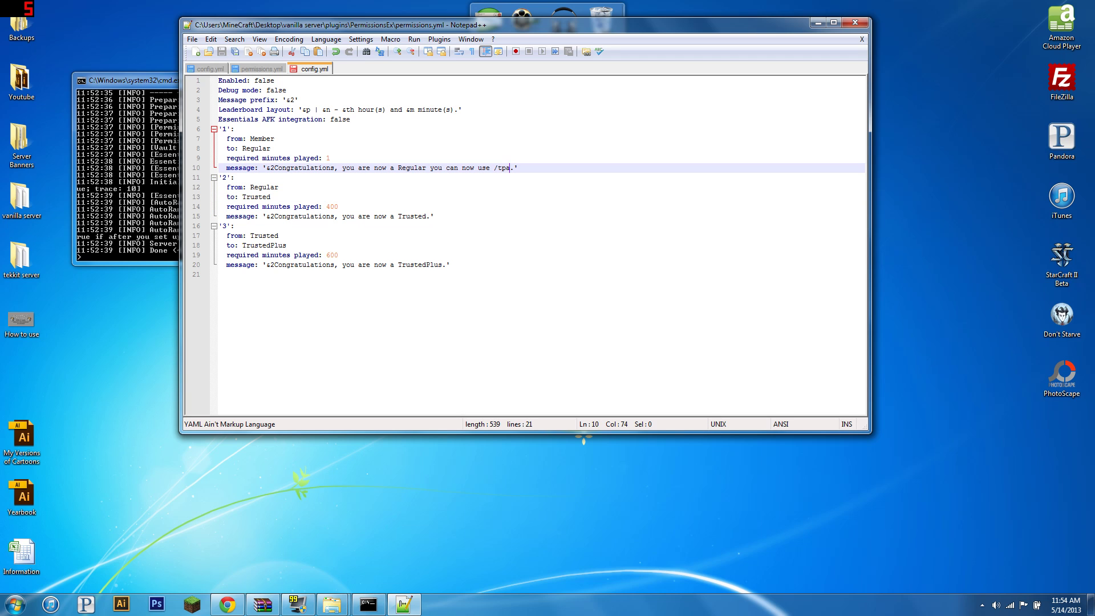
Close AutoRank's config.yml, saving the edited rank-up settings, and return to permissions.yml
key(alt+F4)
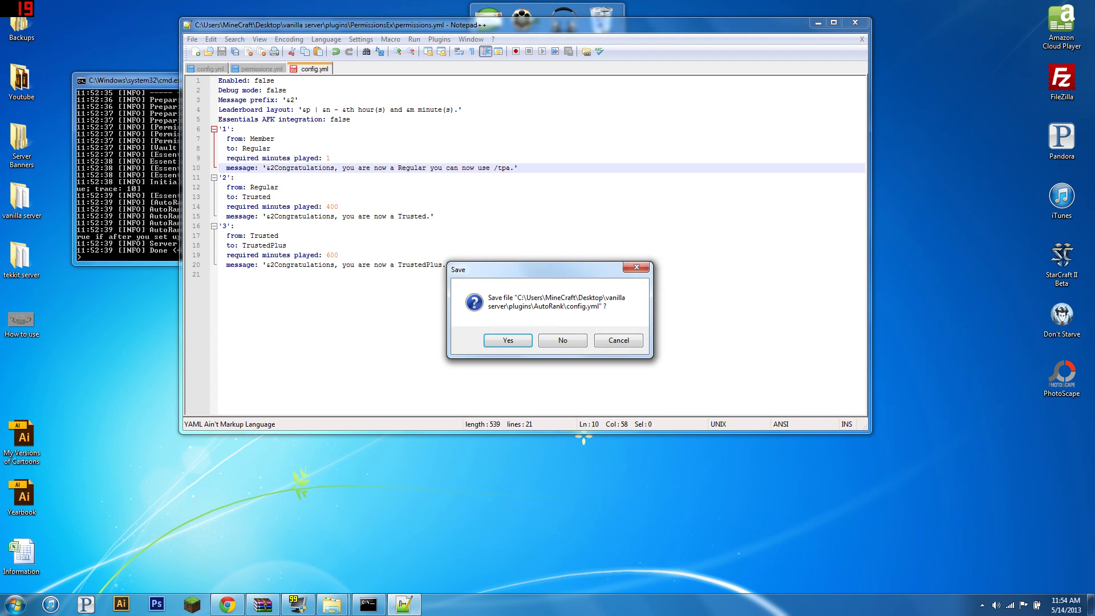
key(Return)
key(Return)
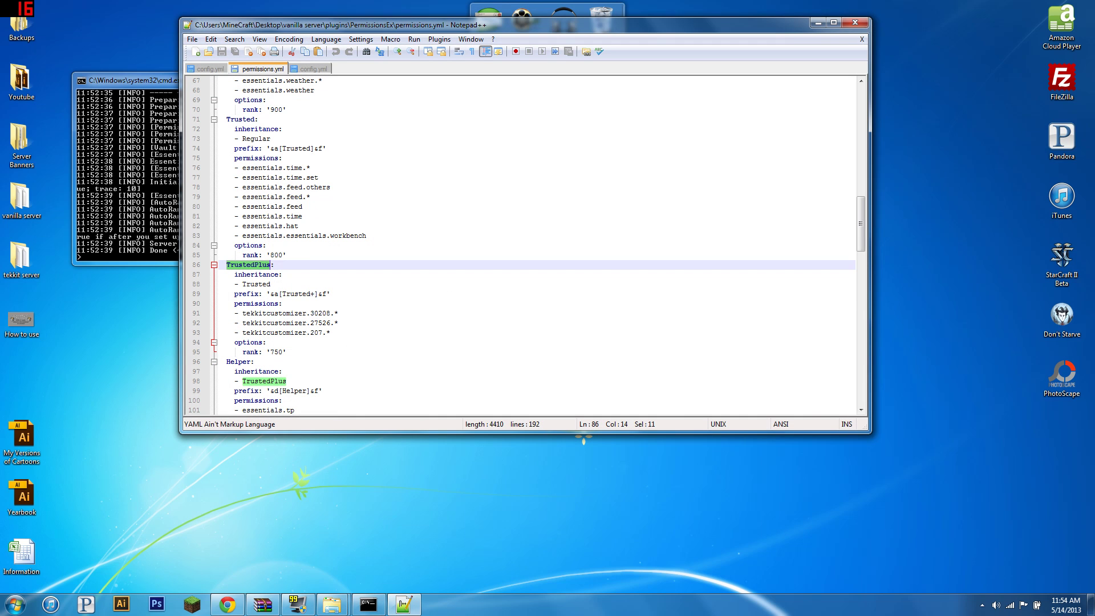
Examine the autorank.timeexclude and autorank.exclude permissions of the Donator group in permissions.yml
click(278, 294)
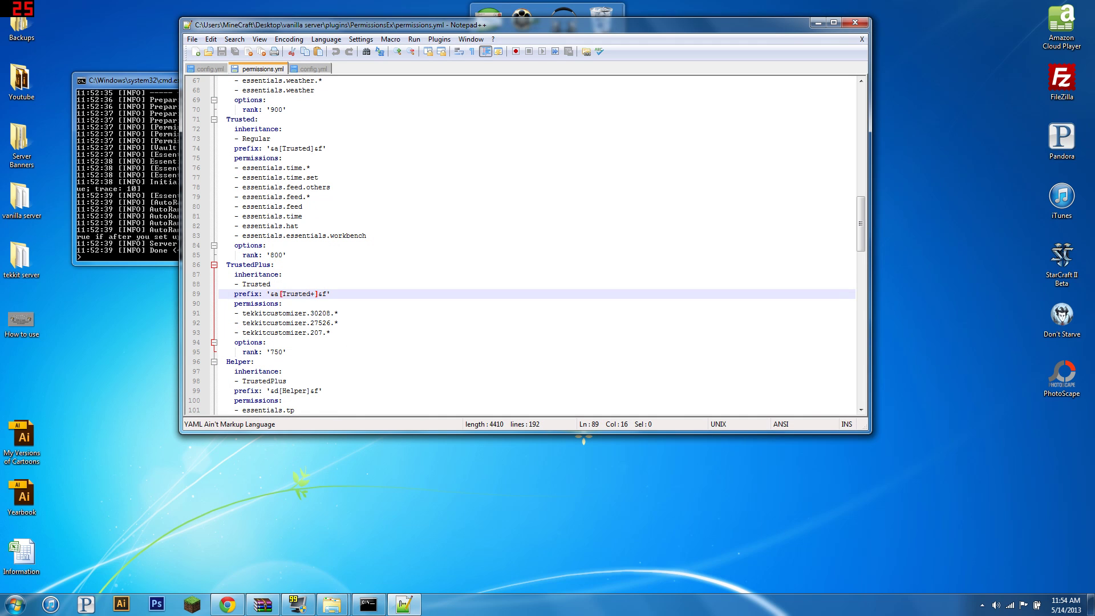
scroll(520, 245, down, 2)
scroll(520, 245, down, 6)
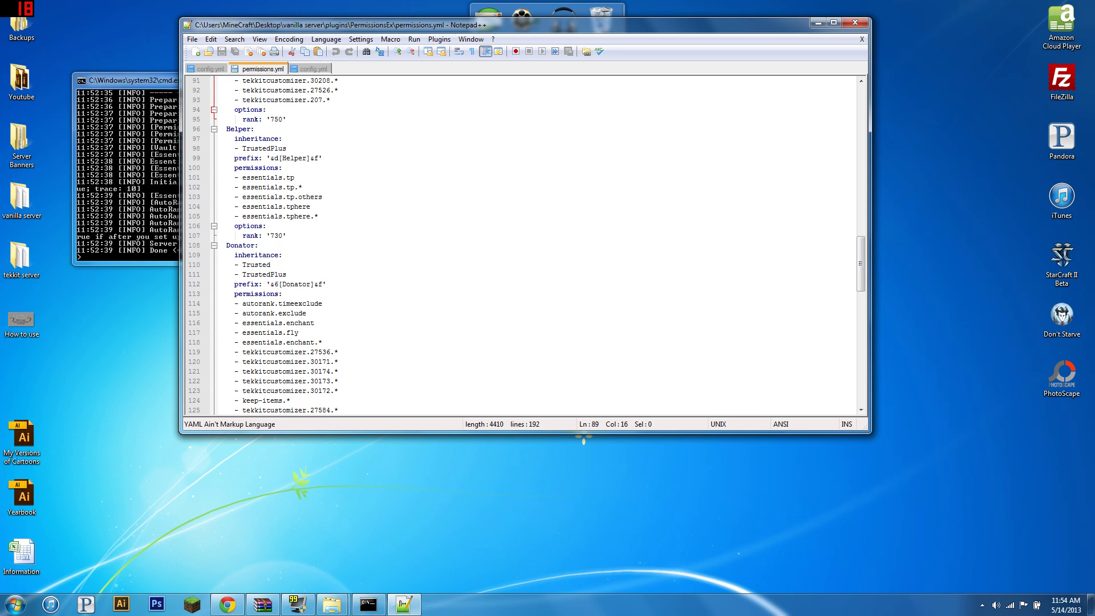
drag(311, 313, 219, 304)
double_click(257, 303)
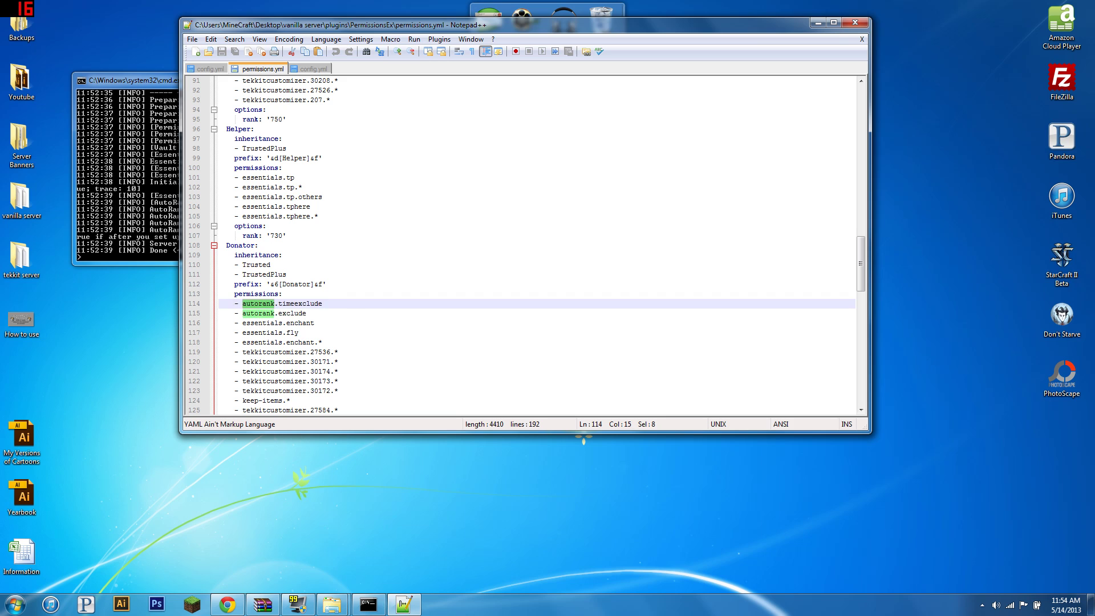
double_click(292, 313)
double_click(258, 313)
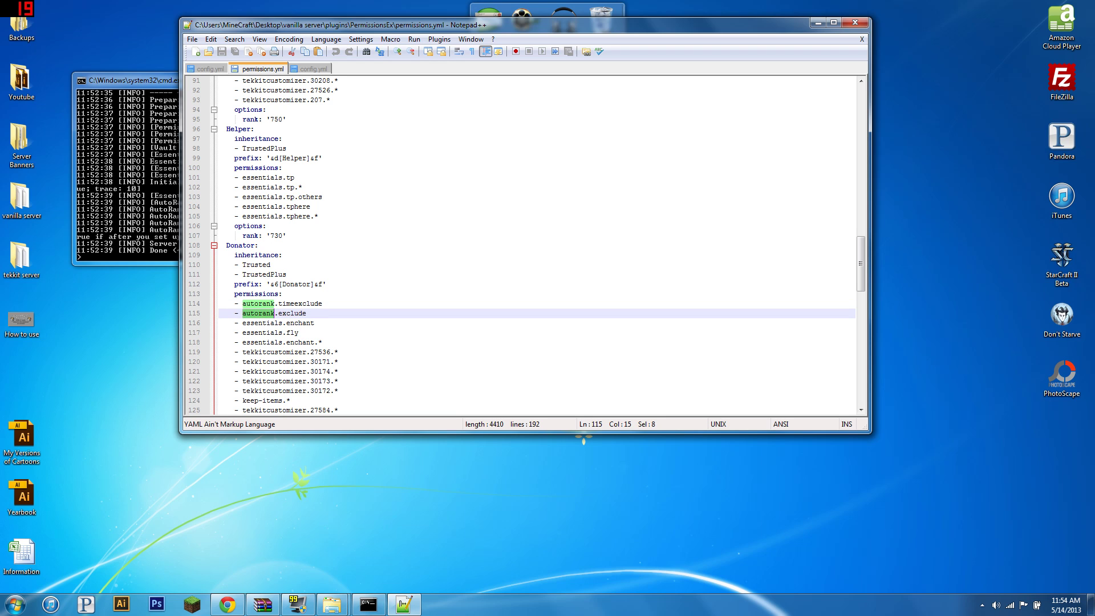
double_click(258, 303)
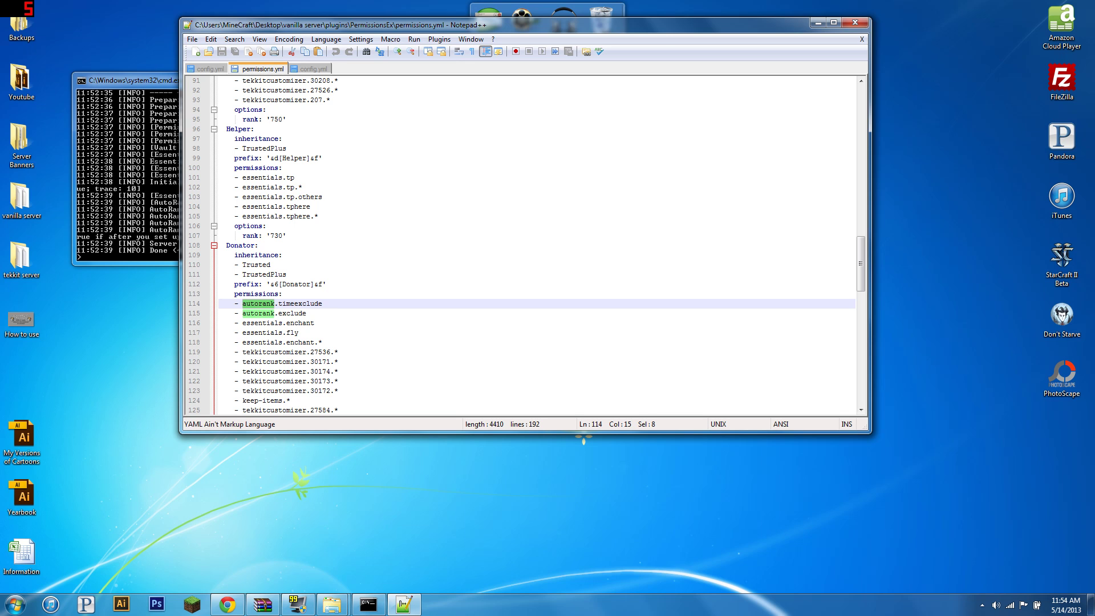
click(306, 313)
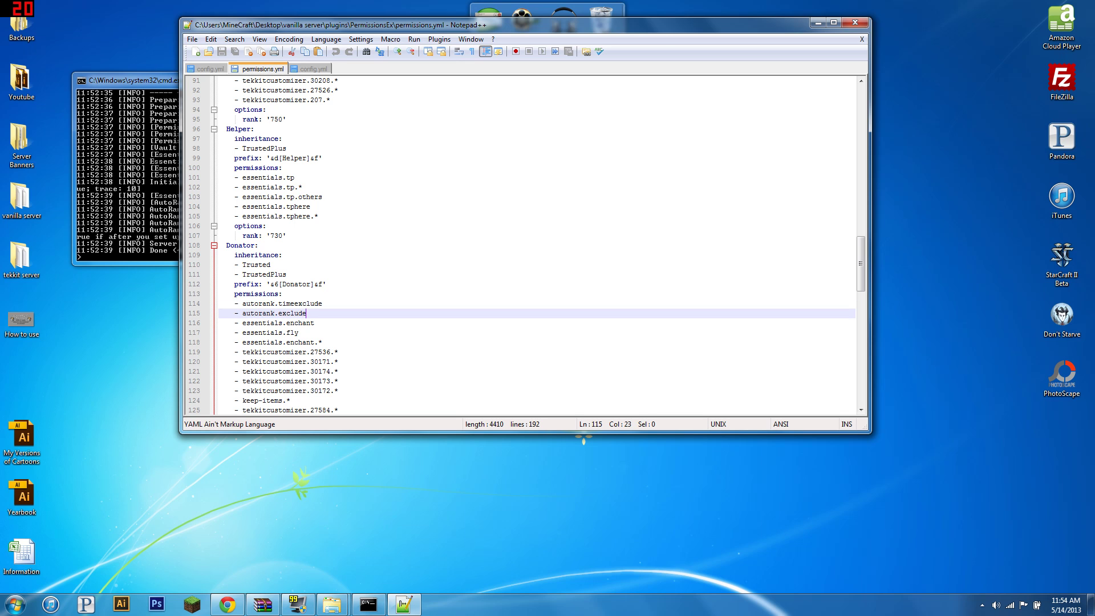
Close the editor and open config.yml from the AutoRank folder inside the server's plugins folder
click(855, 22)
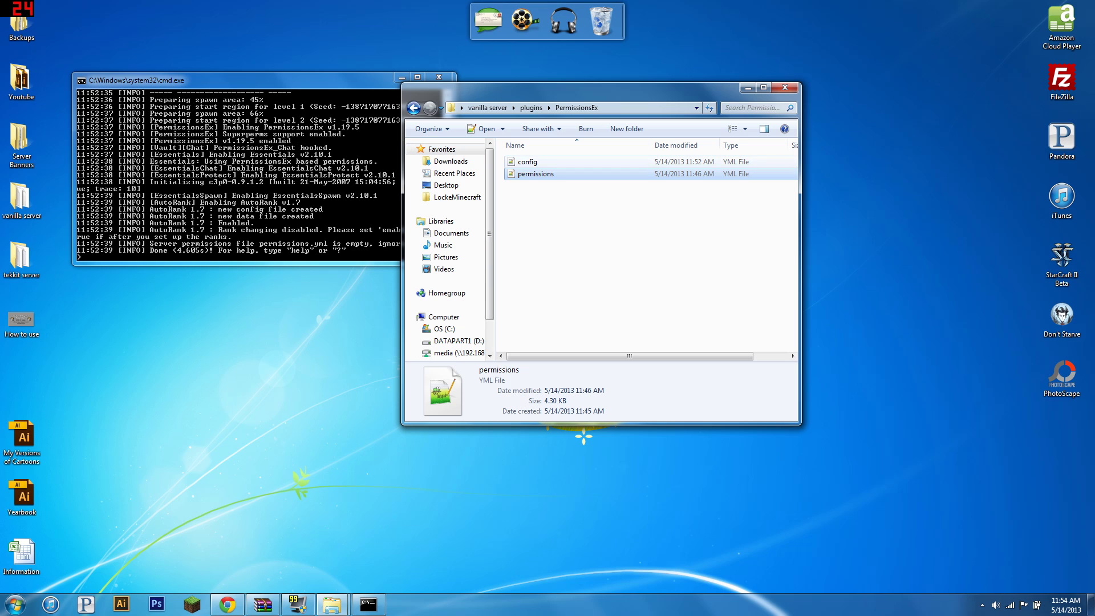
click(530, 107)
double_click(532, 161)
double_click(523, 162)
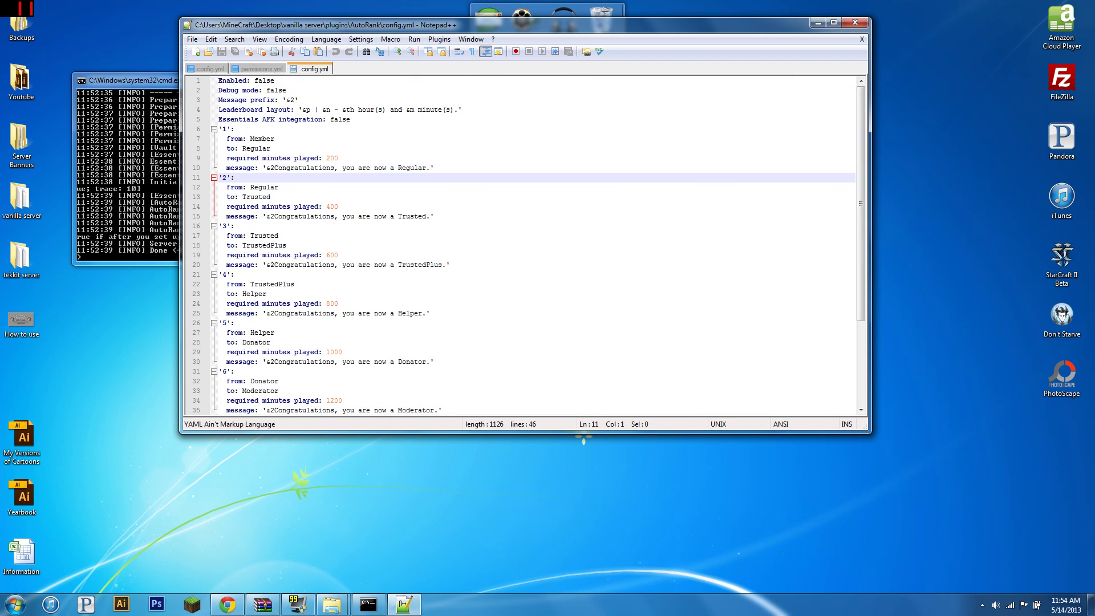
Set Essentials AFK integration and Enabled to true in AutoRank's config.yml
double_click(340, 119)
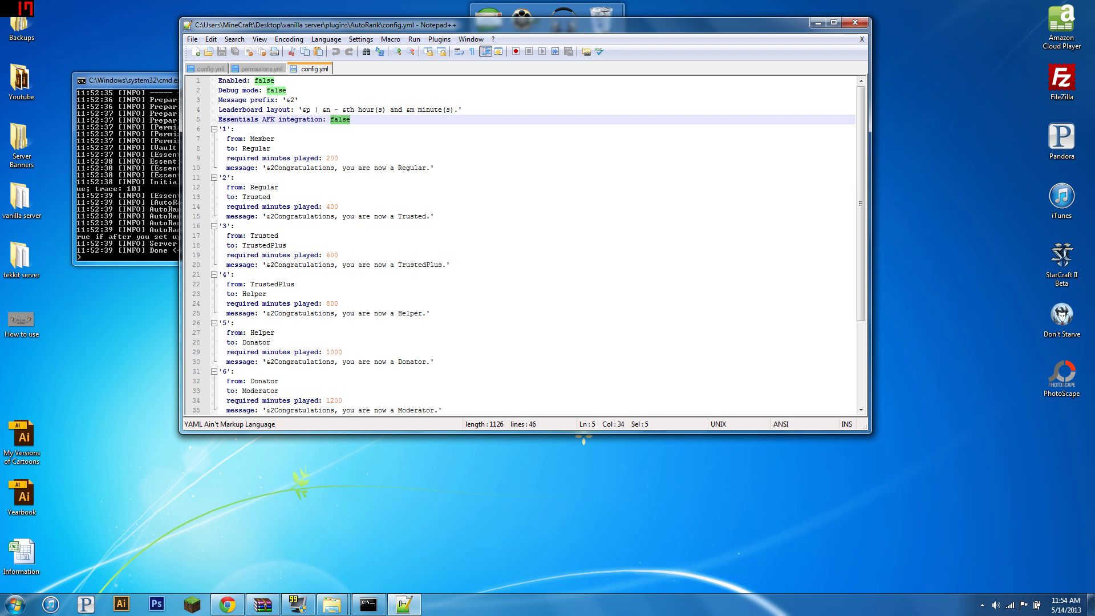
text(true)
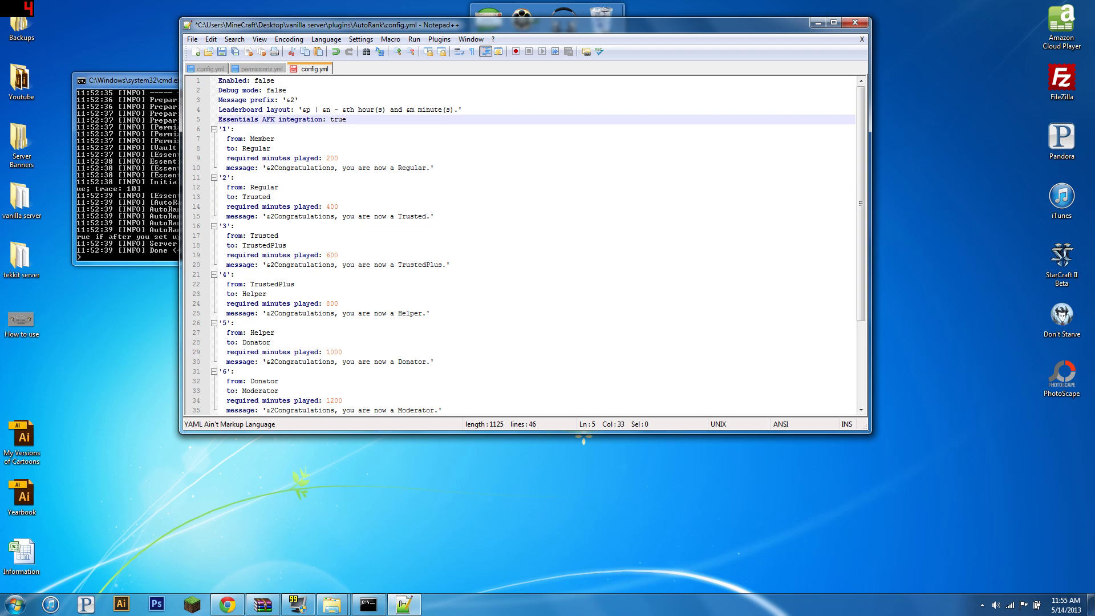
key(Up)
key(Up)
key(Up)
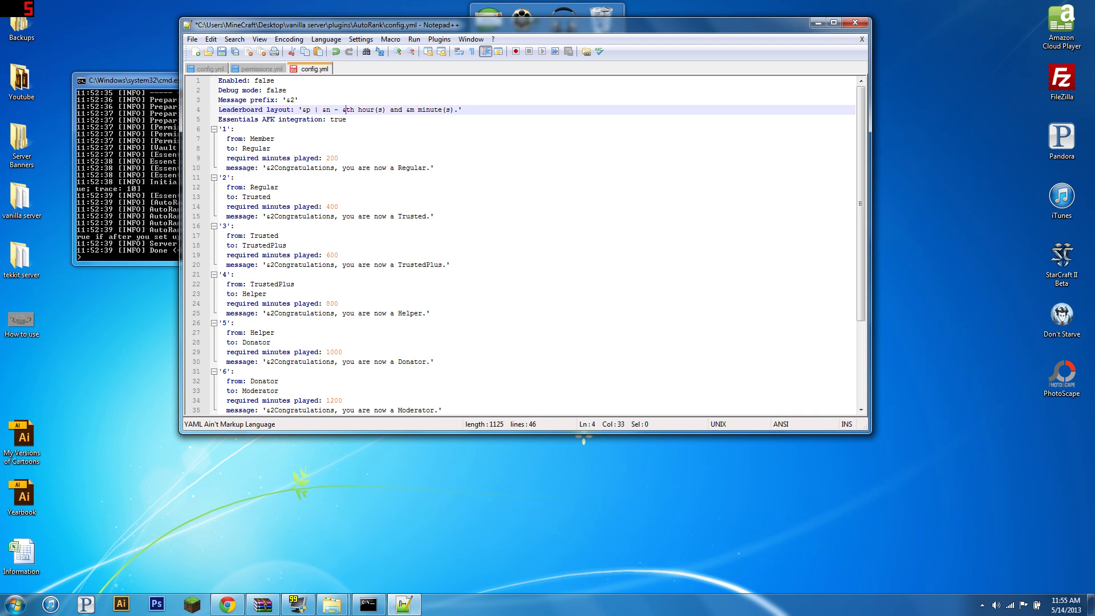
key(Down)
key(Up)
key(Up)
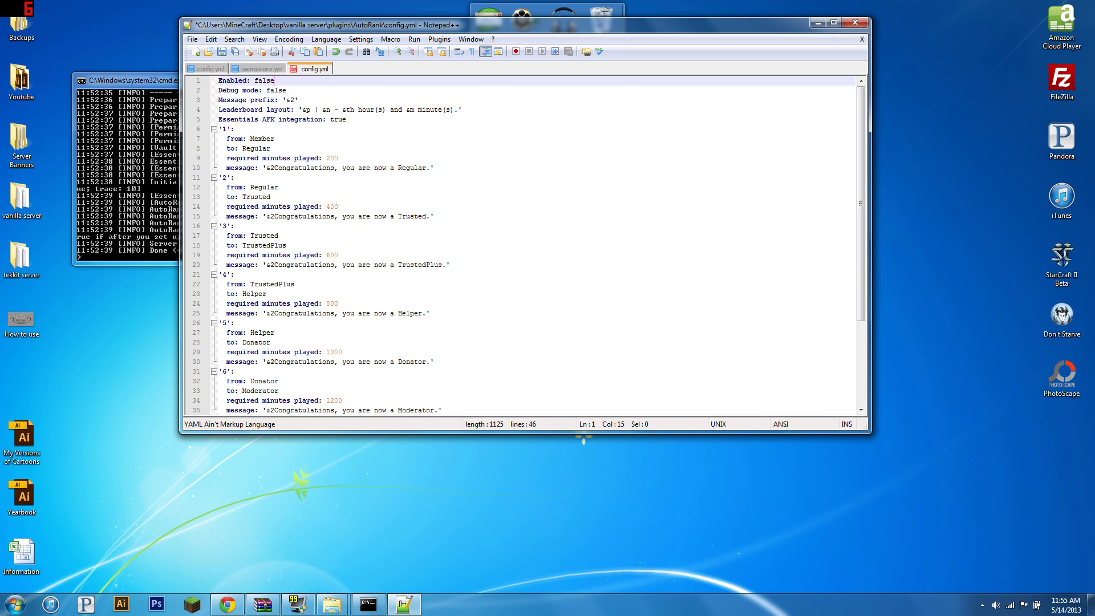
key(shift+Left)
key(shift+Left)
key(shift+Left)
key(shift+Left)
key(shift+Left)
text(true)
Look through rank-up entries 1 to 4 and the general settings at the head of config.yml
key(Down)
key(Down)
key(Down)
key(Down)
key(Down)
key(Down)
key(Down)
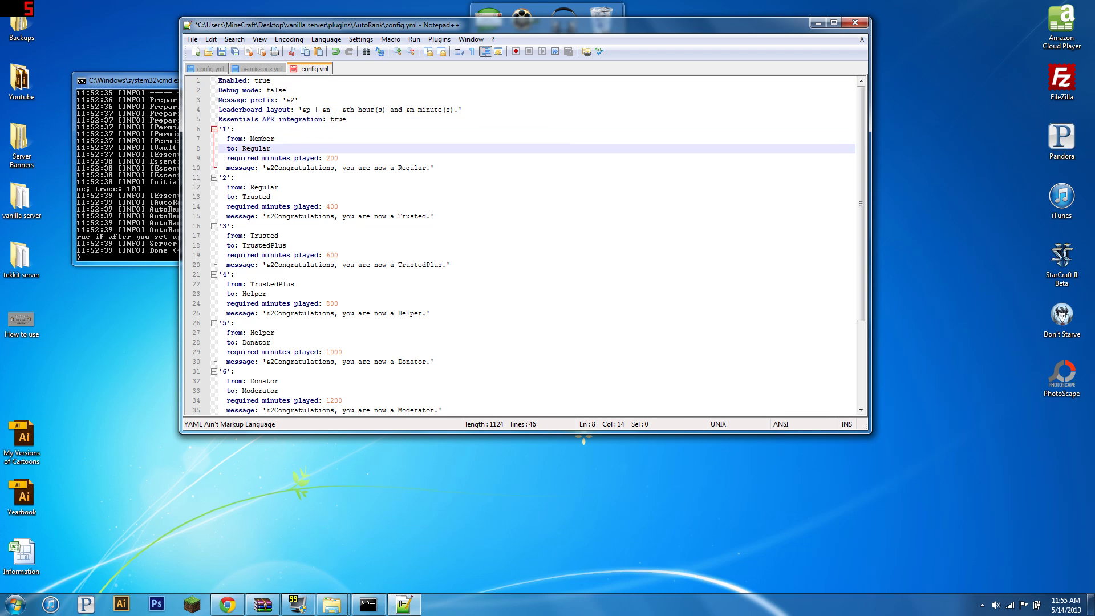
key(Down)
key(Down)
key(Down)
key(Down)
key(Down)
key(Down)
key(Down)
key(Down)
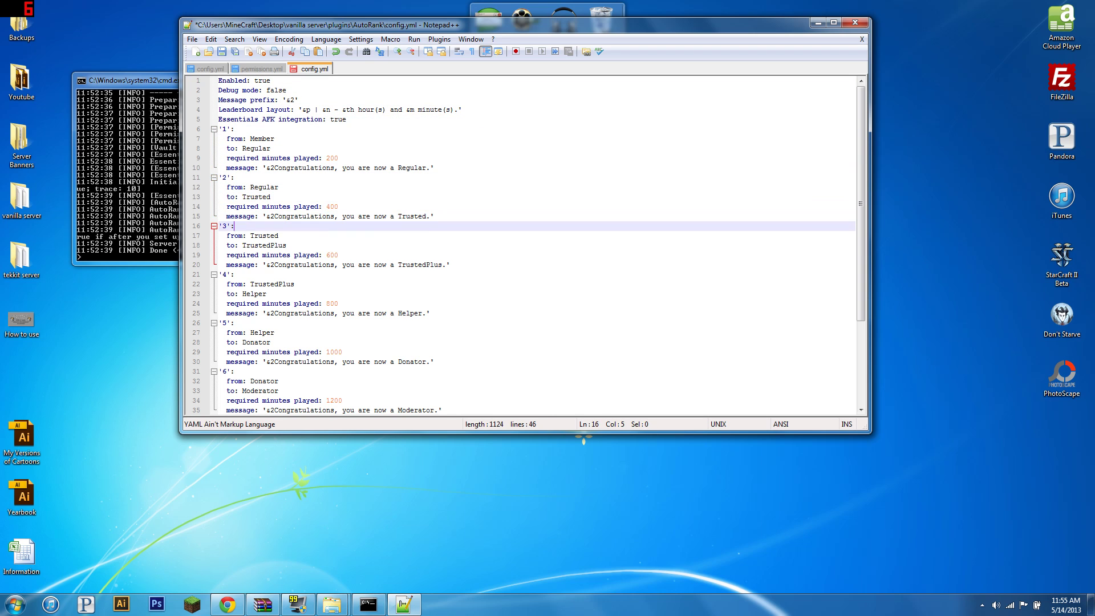
key(Down)
key(Down)
key(Down)
key(Down)
key(Down)
key(Down)
key(Down)
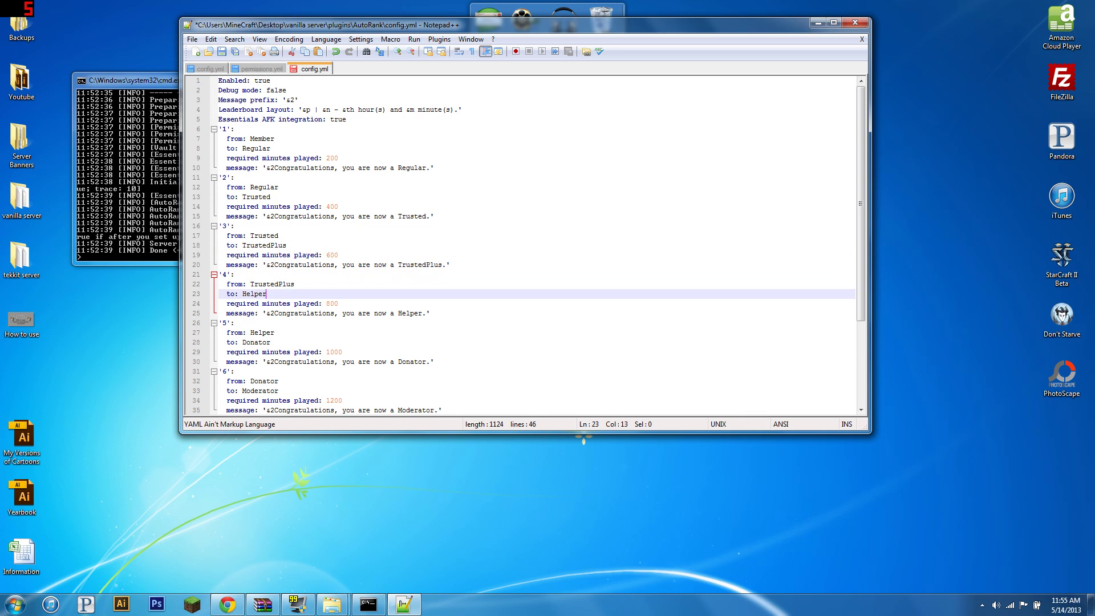
key(Up)
key(Up)
key(Up)
key(Up)
key(Up)
key(Up)
key(Up)
key(Up)
key(Up)
key(ctrl+Home)
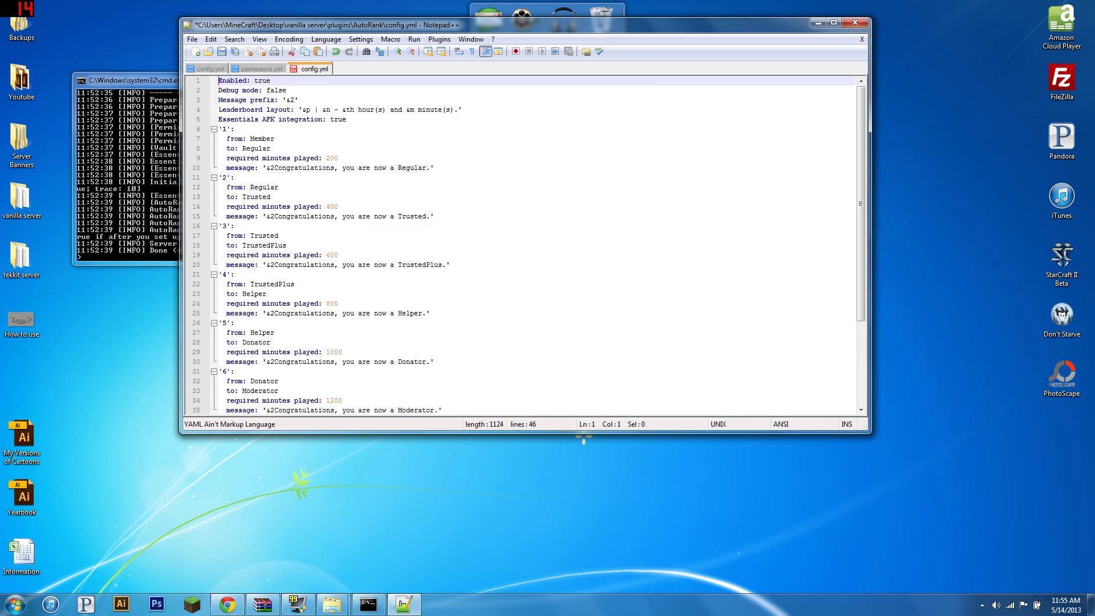
key(ctrl+shift+Right)
key(ctrl+shift+Right)
key(ctrl+shift+Right)
key(ctrl+shift+Right)
key(ctrl+shift+Right)
key(ctrl+shift+Right)
key(ctrl+shift+Right)
key(ctrl+shift+Right)
key(ctrl+shift+Right)
key(ctrl+shift+Right)
key(ctrl+shift+Right)
key(ctrl+shift+Right)
Set the required minutes played for the Member to Regular rank-up to 1
key(Up)
key(Up)
key(Down)
key(Down)
key(Down)
key(Down)
key(Down)
key(Down)
key(Down)
key(Down)
key(End)
key(BackSpace)
key(BackSpace)
key(BackSpace)
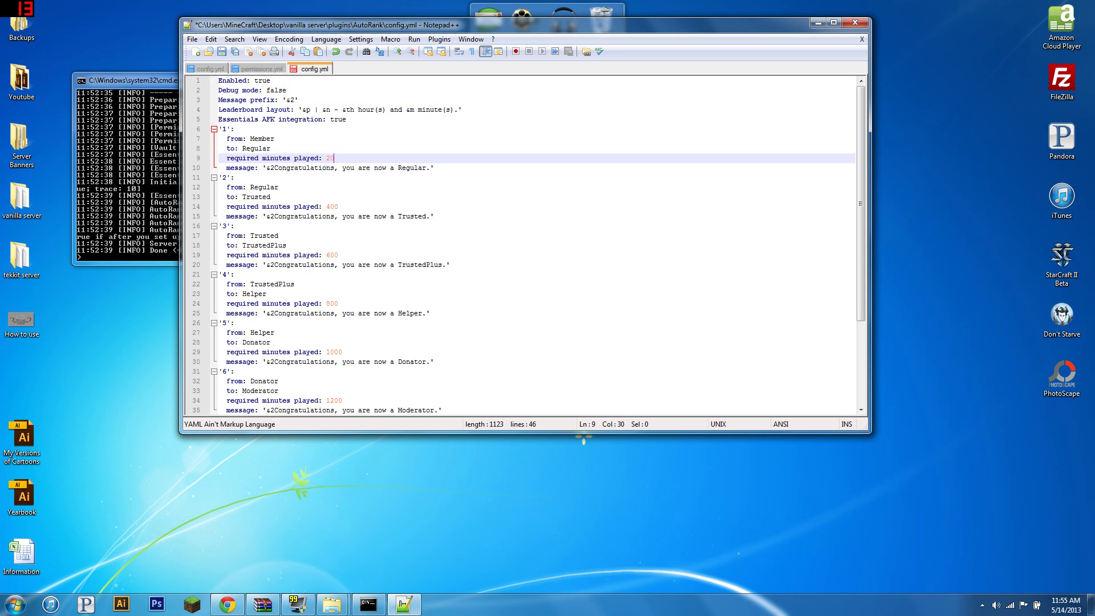
text(1)
Set the required minutes played for the Regular to Trusted rank-up to 1
click(270, 196)
click(330, 206)
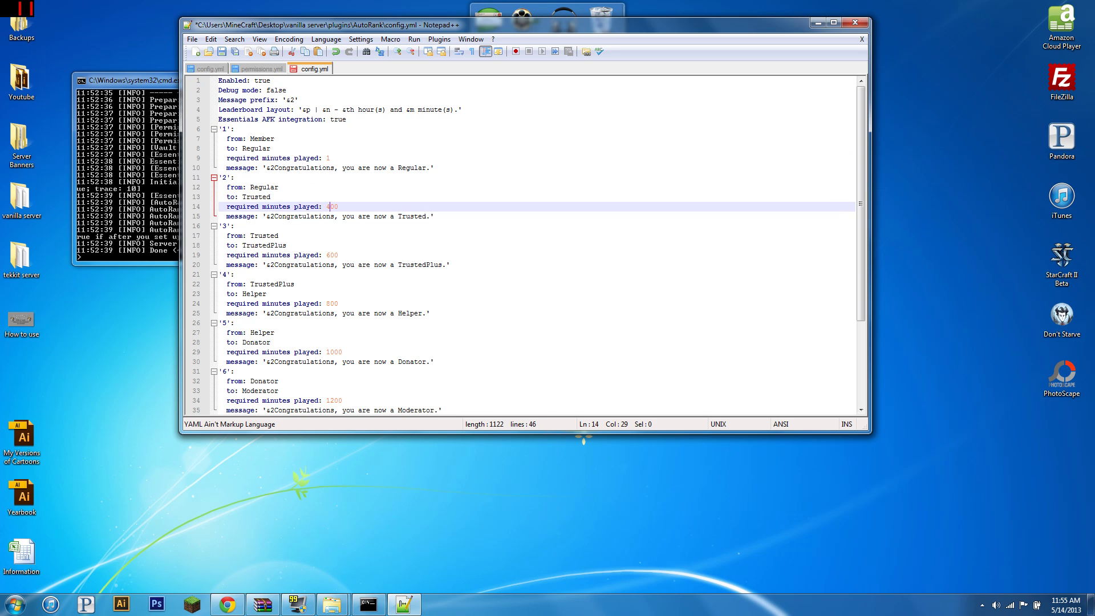
key(BackSpace)
Delete rank-up entries 5 to 8, keeping entry 4 from TrustedPlus to Helper as the last one
key(Down)
key(Down)
key(Down)
key(Down)
key(Down)
key(Down)
key(Down)
scroll(519, 245, down, 4)
drag(222, 400, 219, 158)
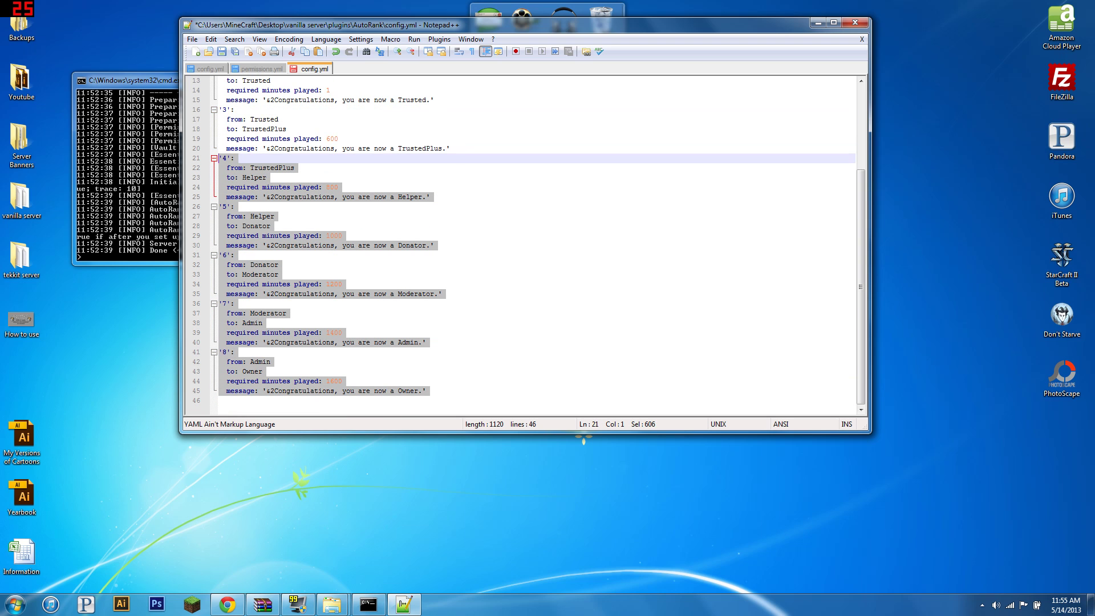
key(shift+Down)
key(shift+Down)
key(shift+Down)
key(shift+Down)
key(shift+Down)
key(BackSpace)
key(BackSpace)
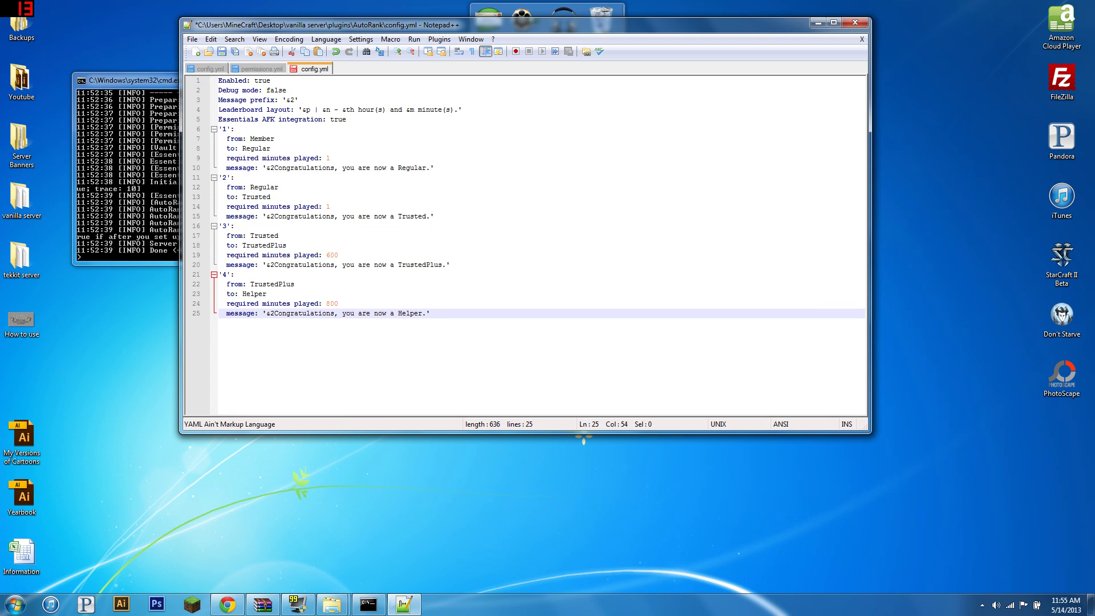
Set the required minutes played to 1 for the TrustedPlus to Helper and Trusted to TrustedPlus rank-ups
click(330, 304)
double_click(331, 255)
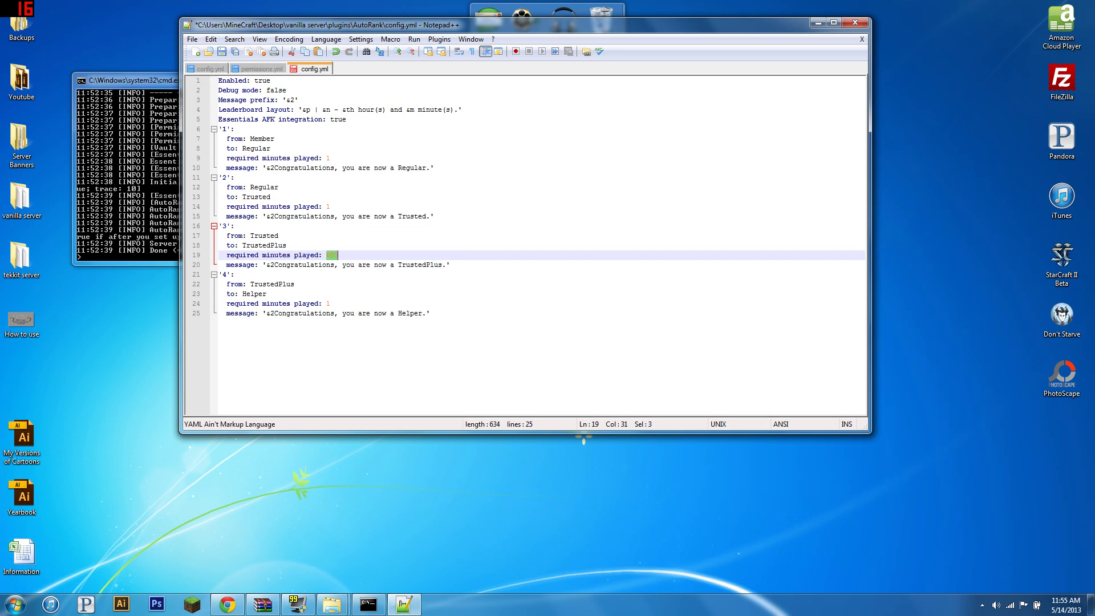
text(1)
Overwrite part of the Regular message with "23134124" and part of the Trusted message with "124124"
click(422, 168)
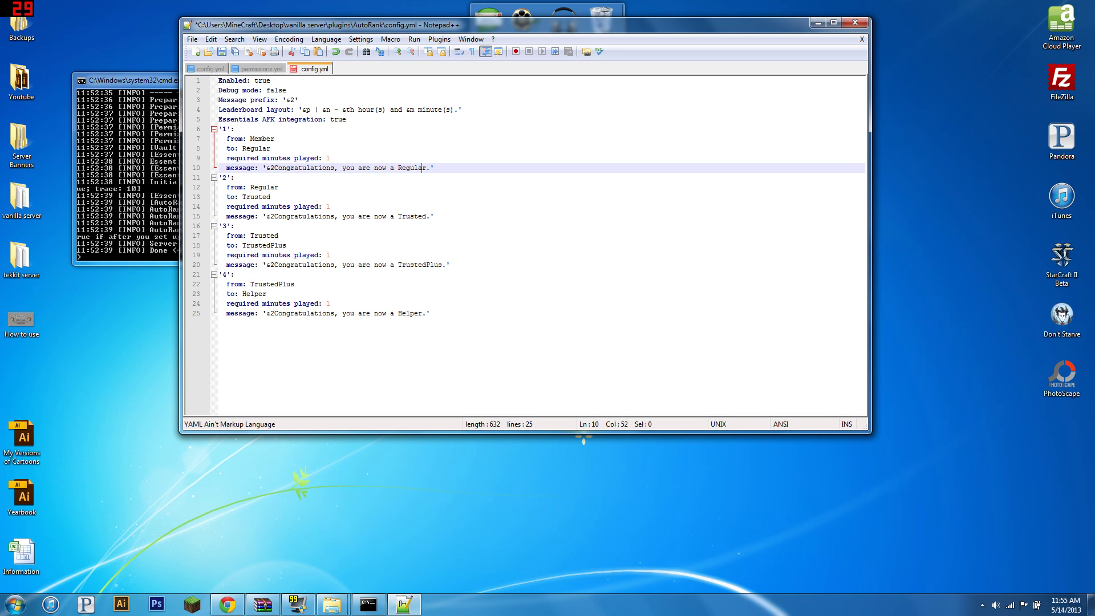
drag(342, 167, 406, 168)
text(`23134124)
drag(349, 216, 382, 216)
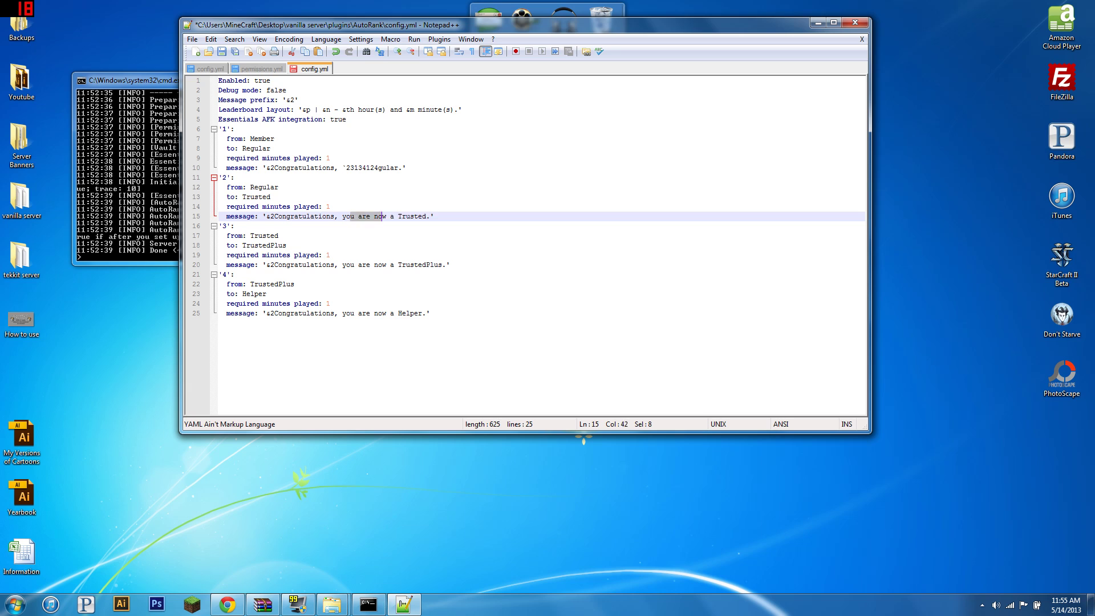
text(124124)
drag(342, 265, 234, 274)
text(12)
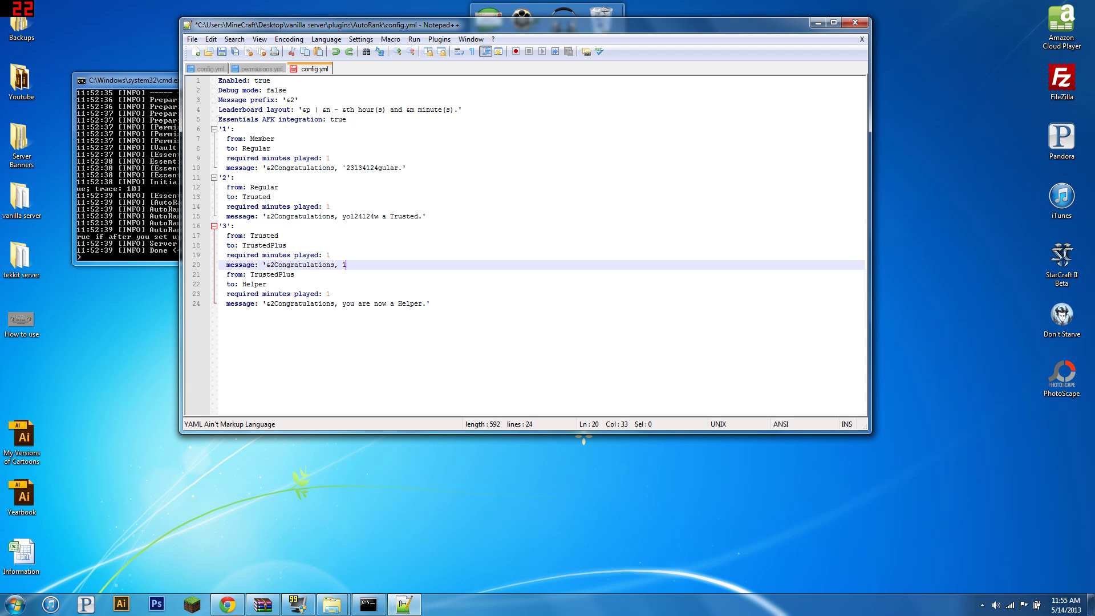
key(ctrl+z)
Replace the space between "are" and "now" in the TrustedPlus message with "fdsafsf"
drag(370, 264, 374, 264)
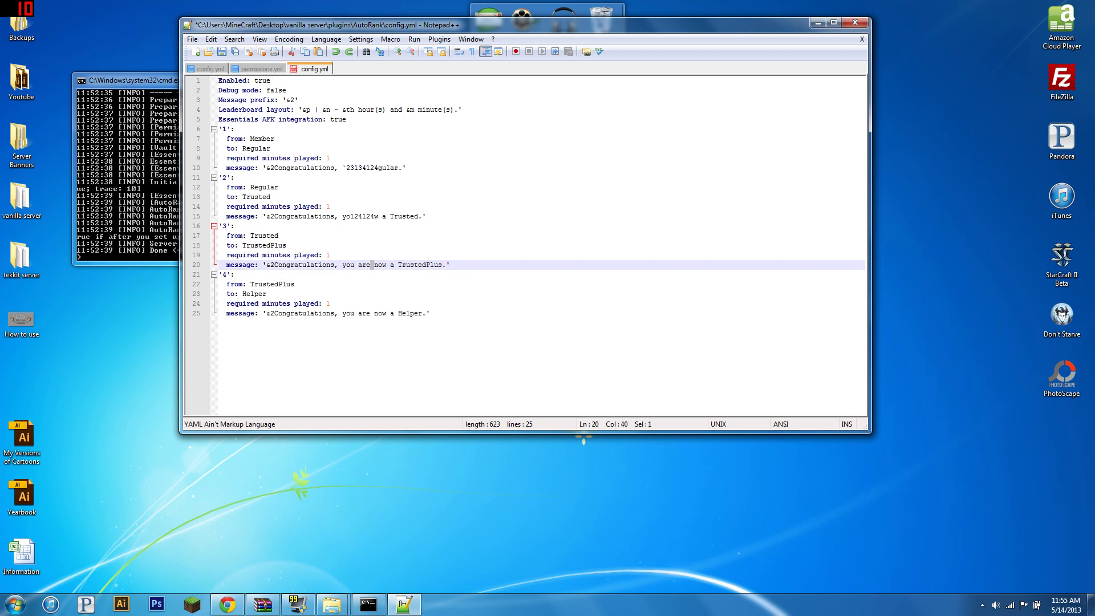
text(fdsafsf)
Save AutoRank's config.yml and close the editor
click(234, 226)
click(270, 148)
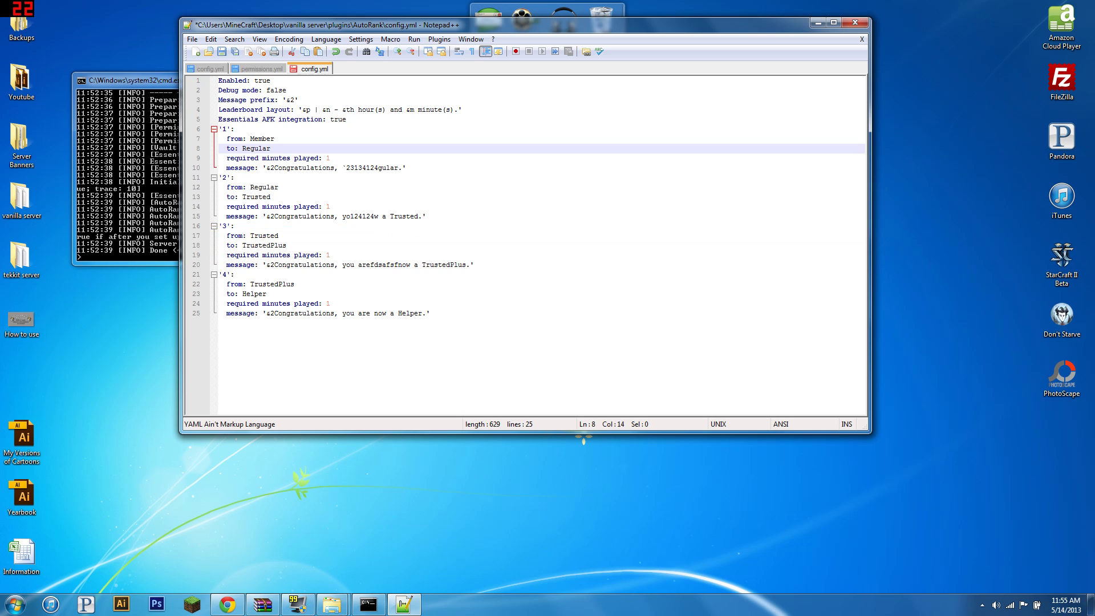
key(ctrl+s)
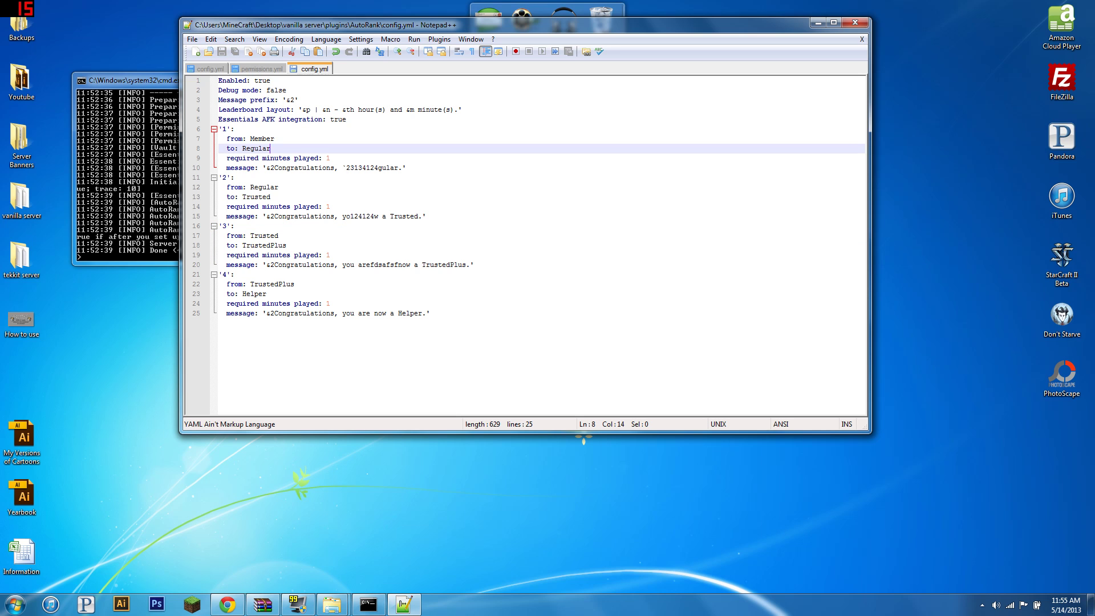
click(346, 119)
click(854, 23)
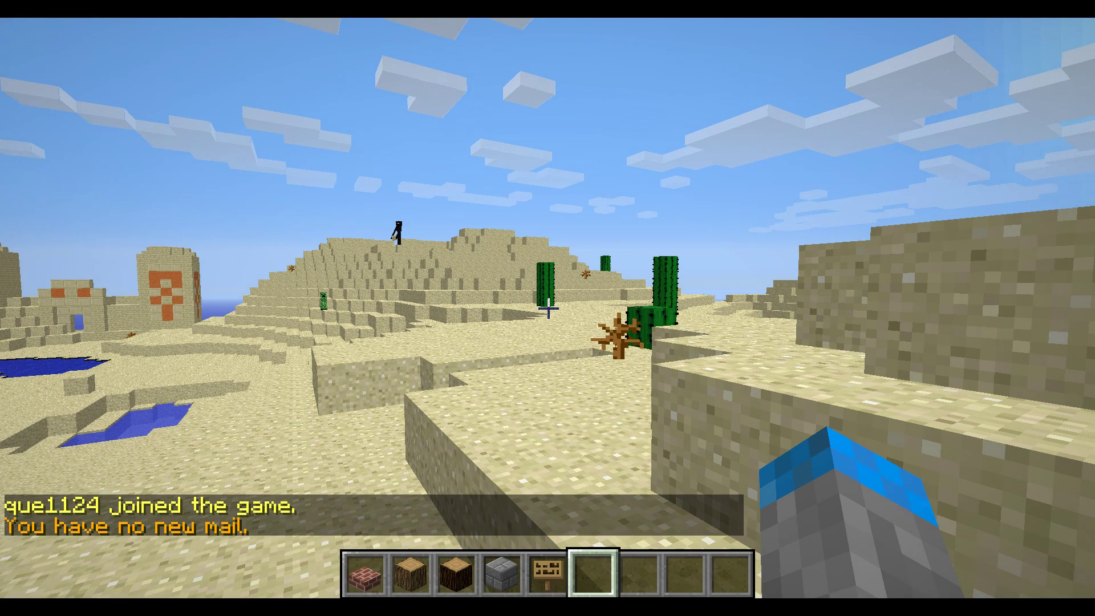
In Minecraft, reload the Autorank configuration, trying the command "/arreload" and then "/ar reload"
text(/arreload)
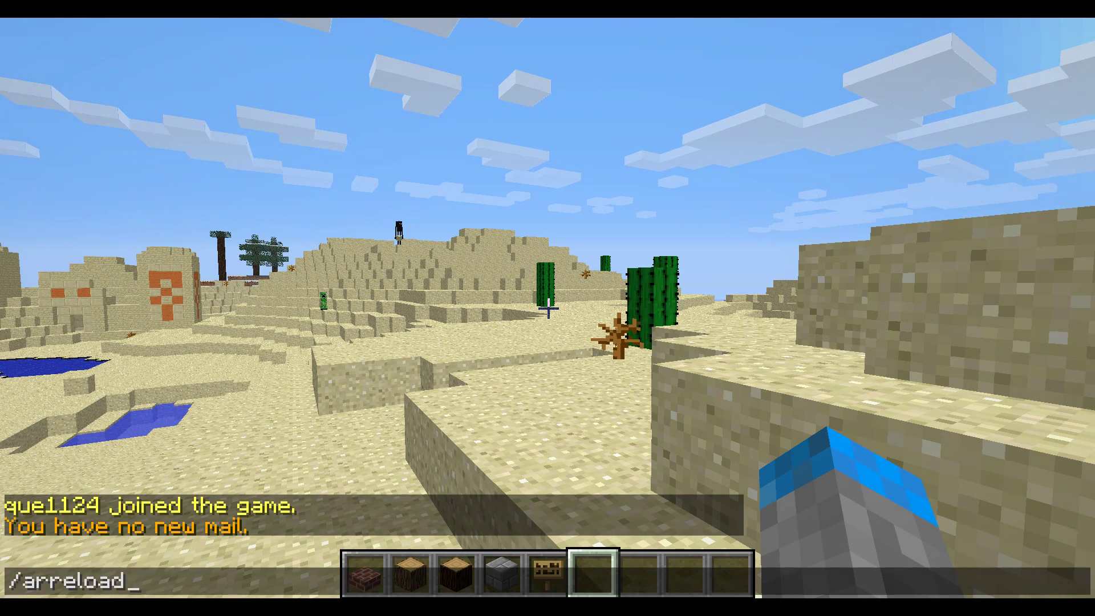
key(Return)
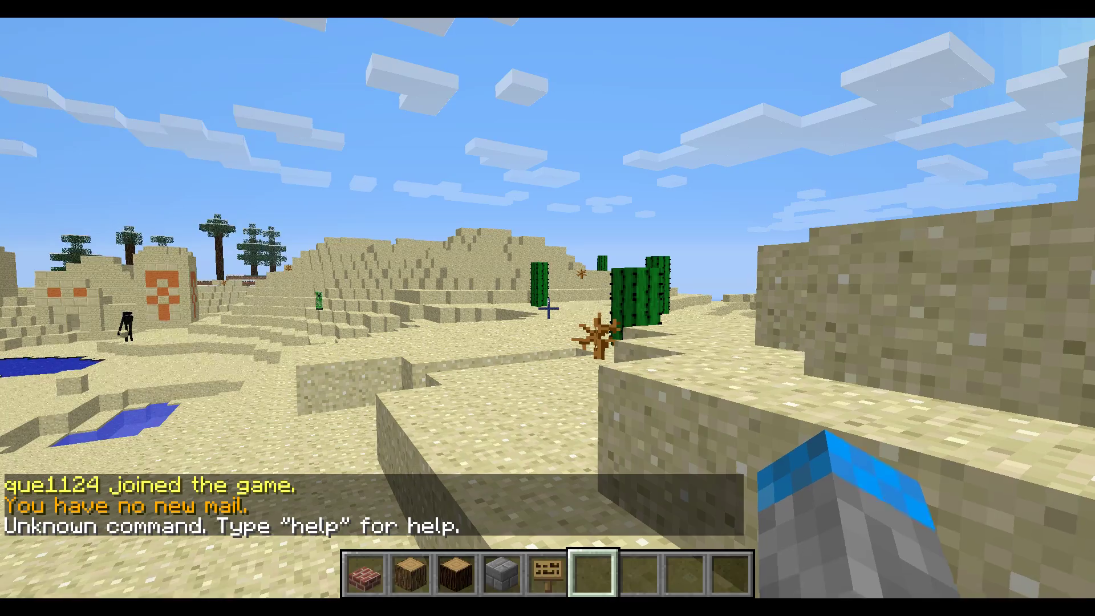
text(/ar reload)
key(Return)
Walk forward across the sand and send the chat message "Hey" to check the player's rank prefix
key(w)
key(space)
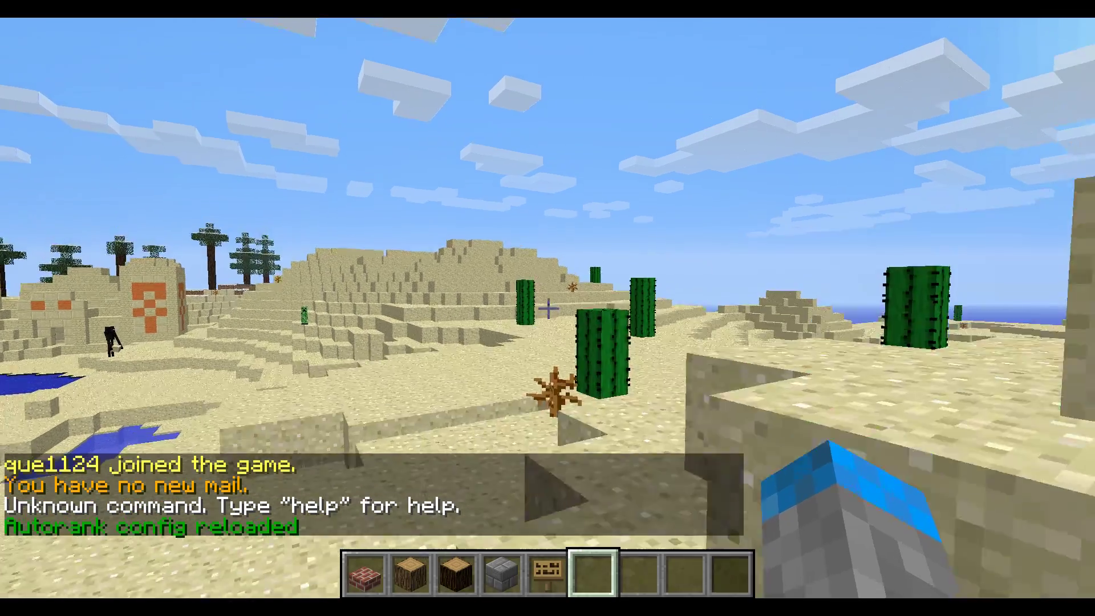
key(w)
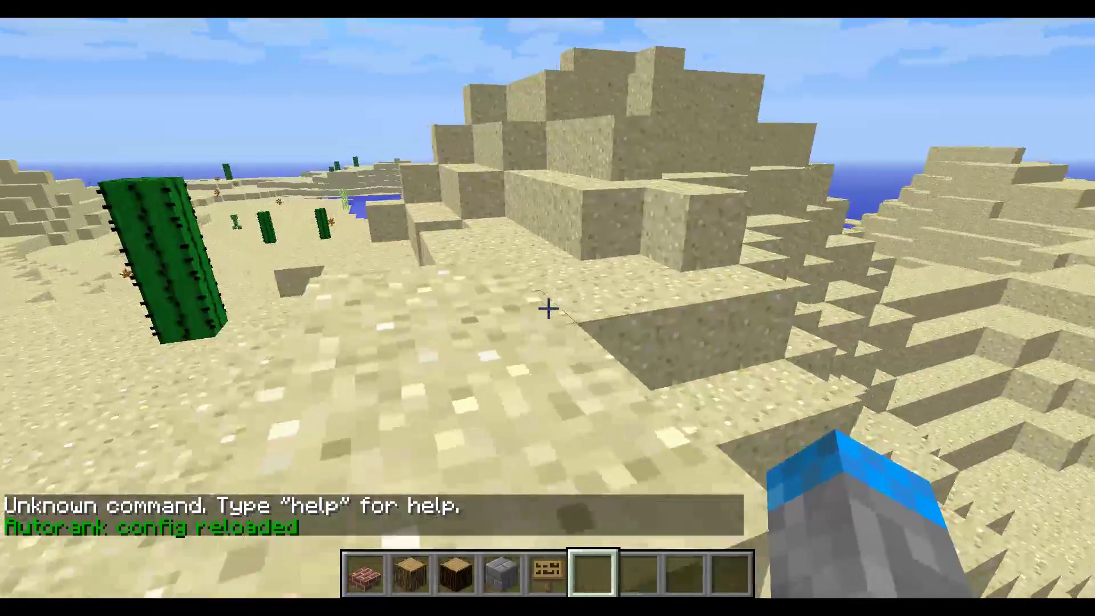
text(tHey)
key(Return)
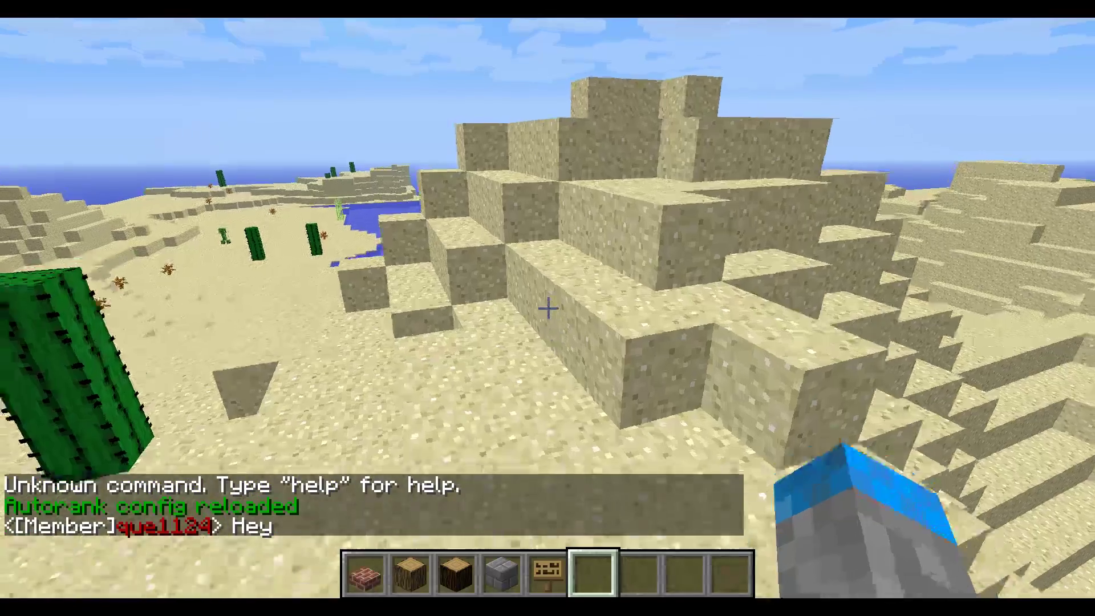
key(w)
text(/deop)
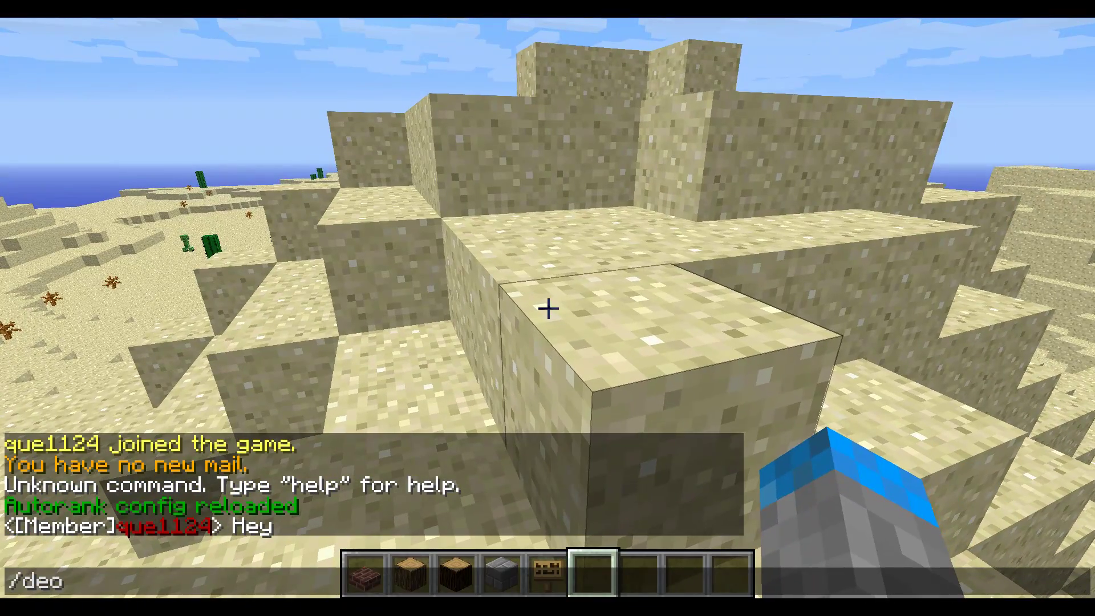
key(BackSpace)
key(BackSpace)
key(BackSpace)
key(BackSpace)
key(BackSpace)
key(Escape)
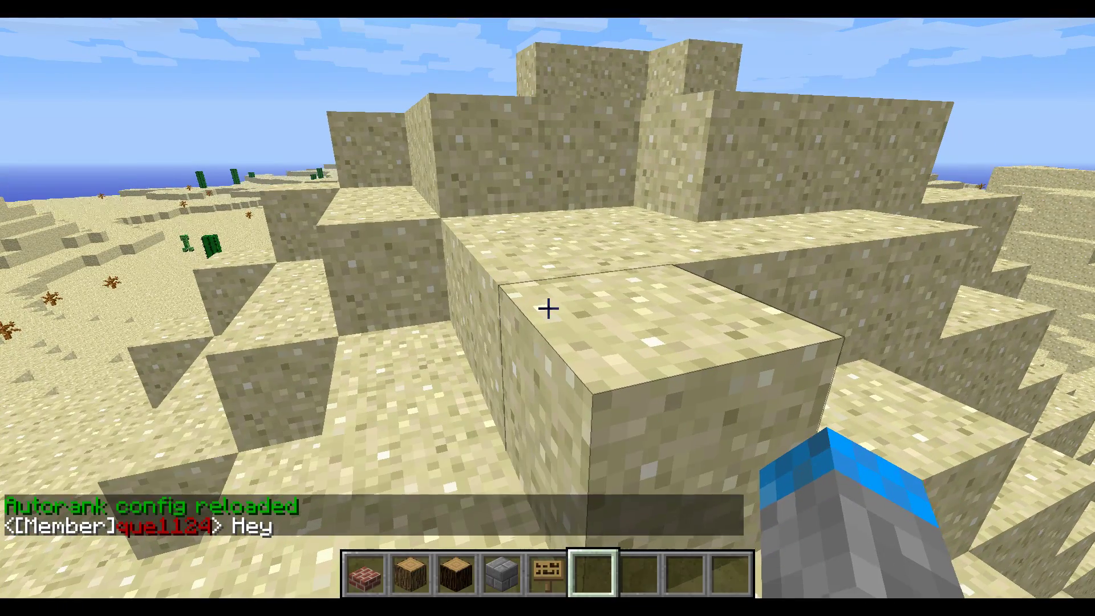
key(w)
key(space)
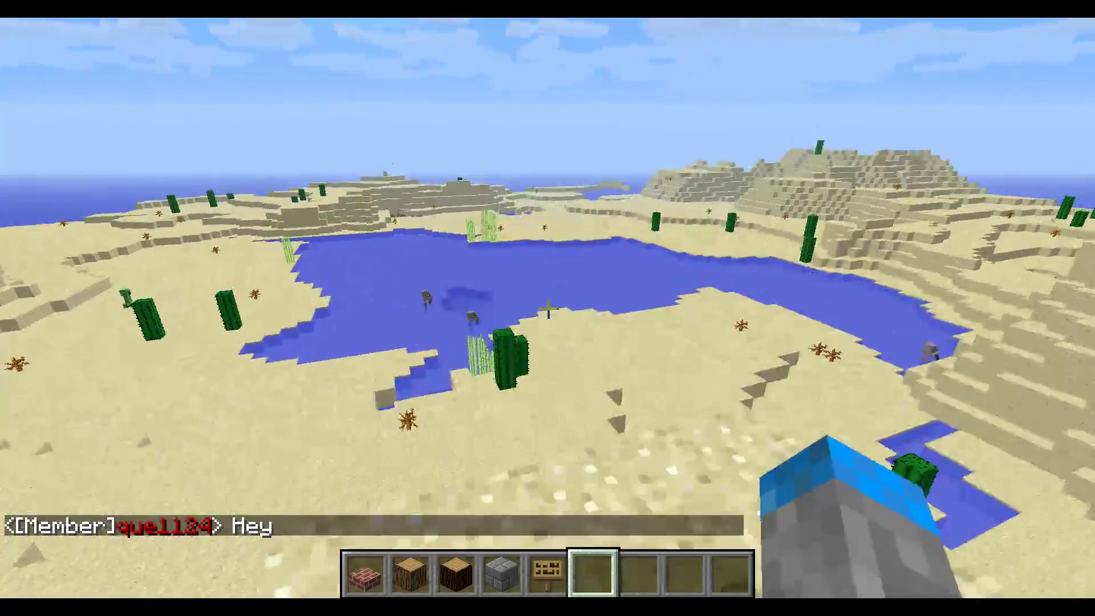
key(t)
key(Escape)
key(w)
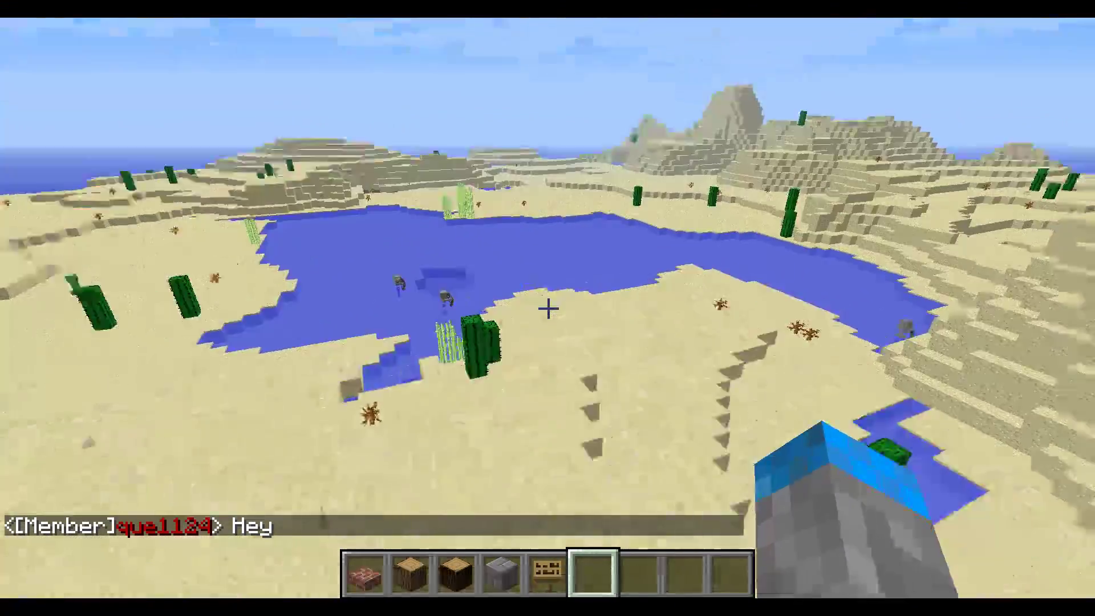
Run the command "/ar check" in chat to check the player's progress towards the next rank
key(t)
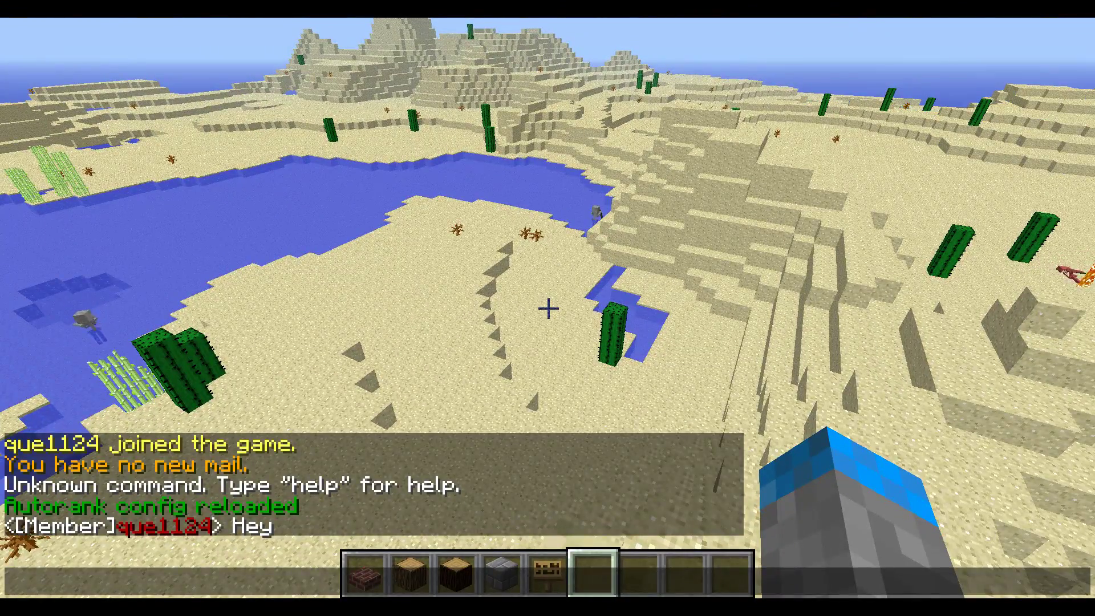
text(/ar)
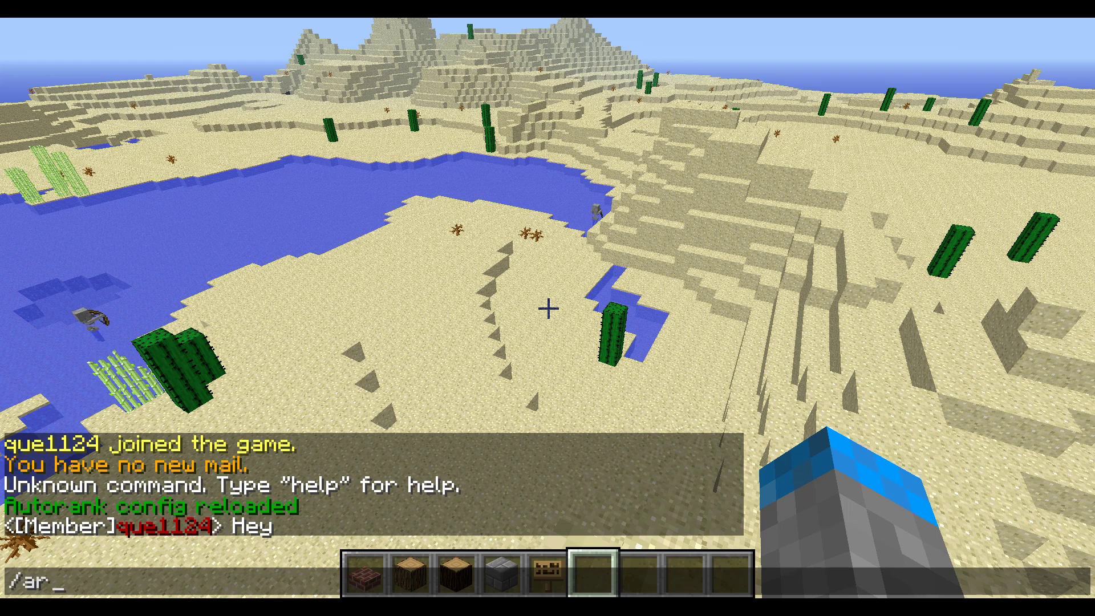
text( reload)
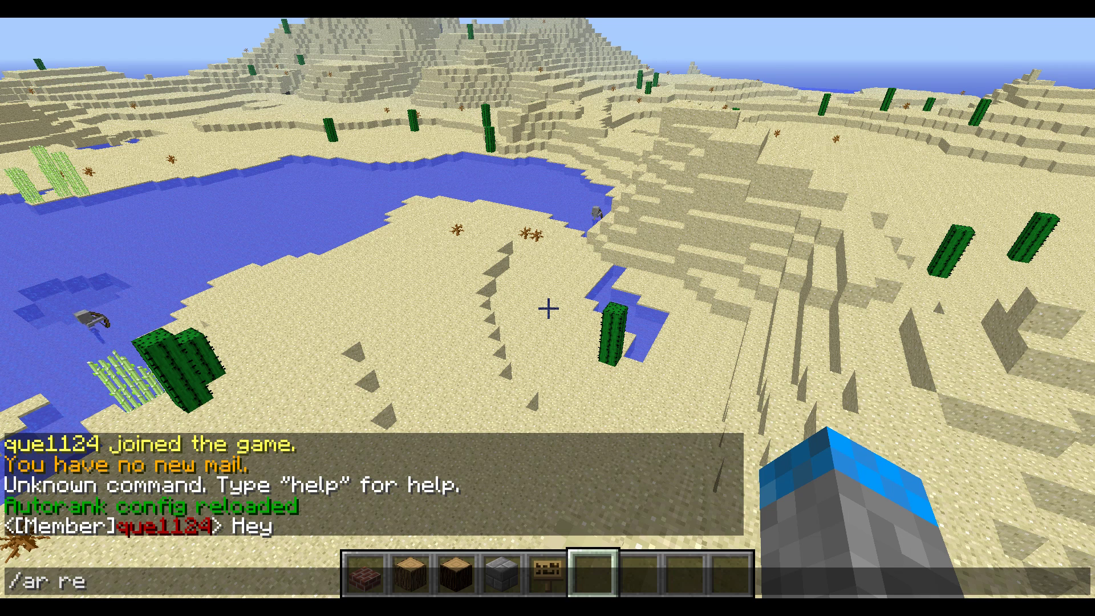
key(BackSpace)
key(BackSpace)
key(BackSpace)
key(BackSpace)
key(BackSpace)
key(BackSpace)
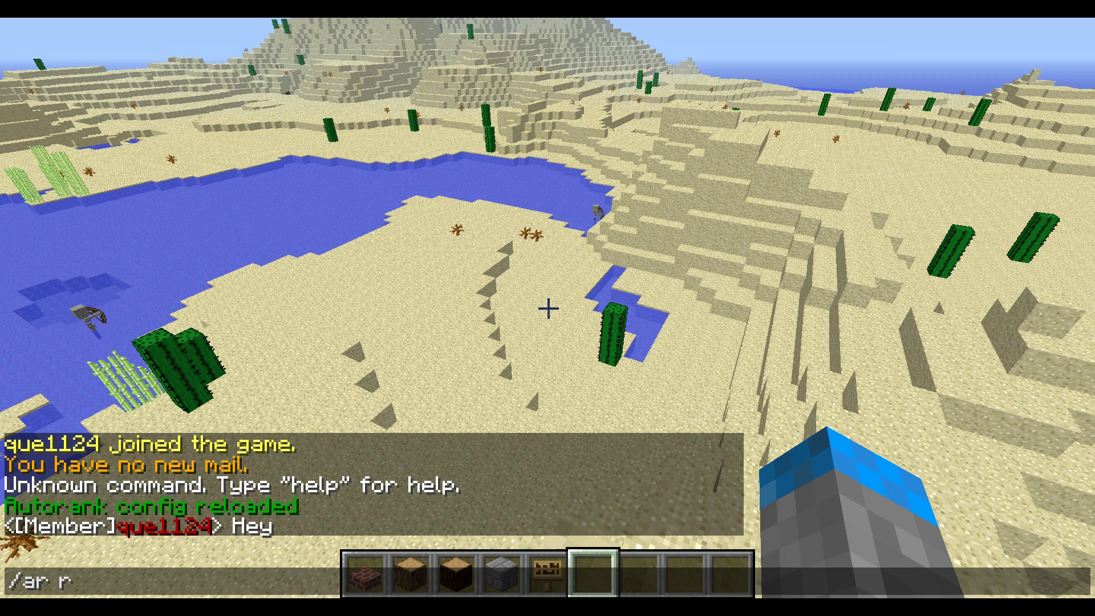
text(check)
key(Return)
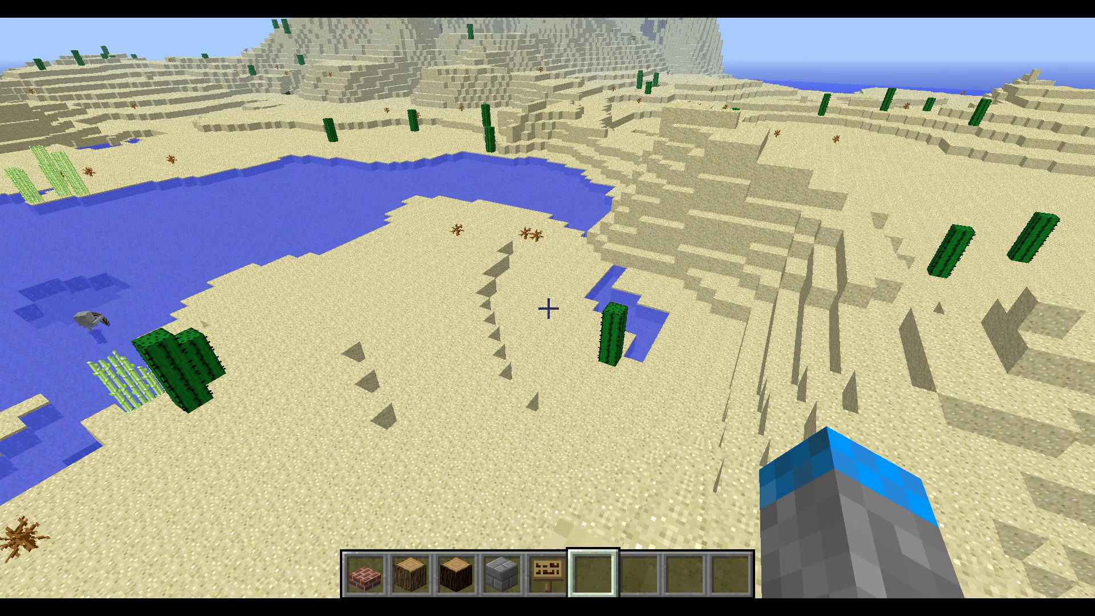
Write "/ar check" in the chat line as an example and clear it without sending
text(/ar chcek)
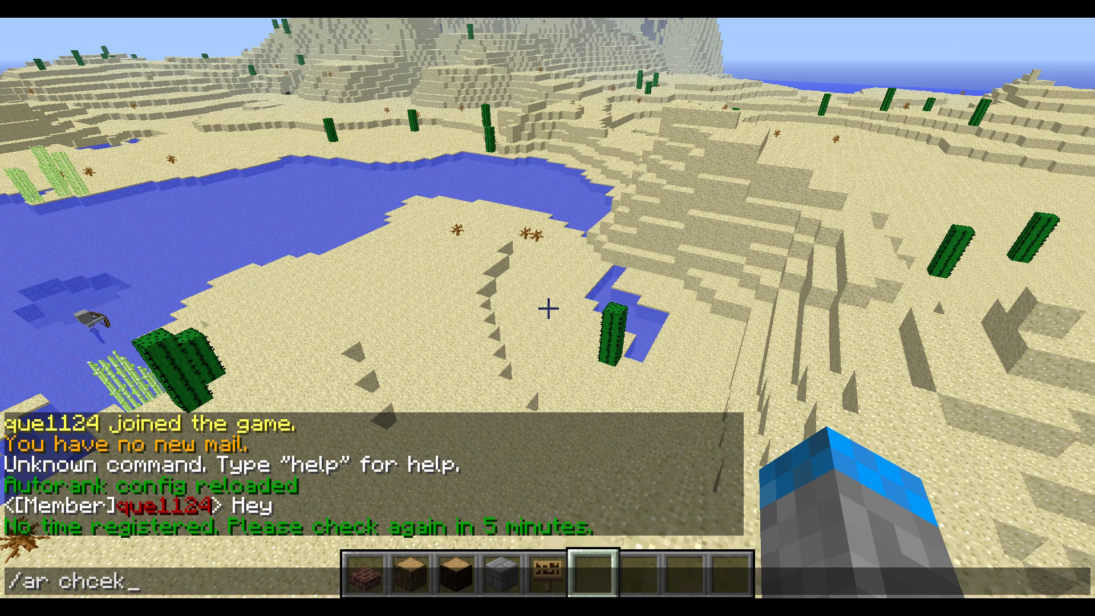
key(BackSpace)
key(BackSpace)
key(BackSpace)
text(eck)
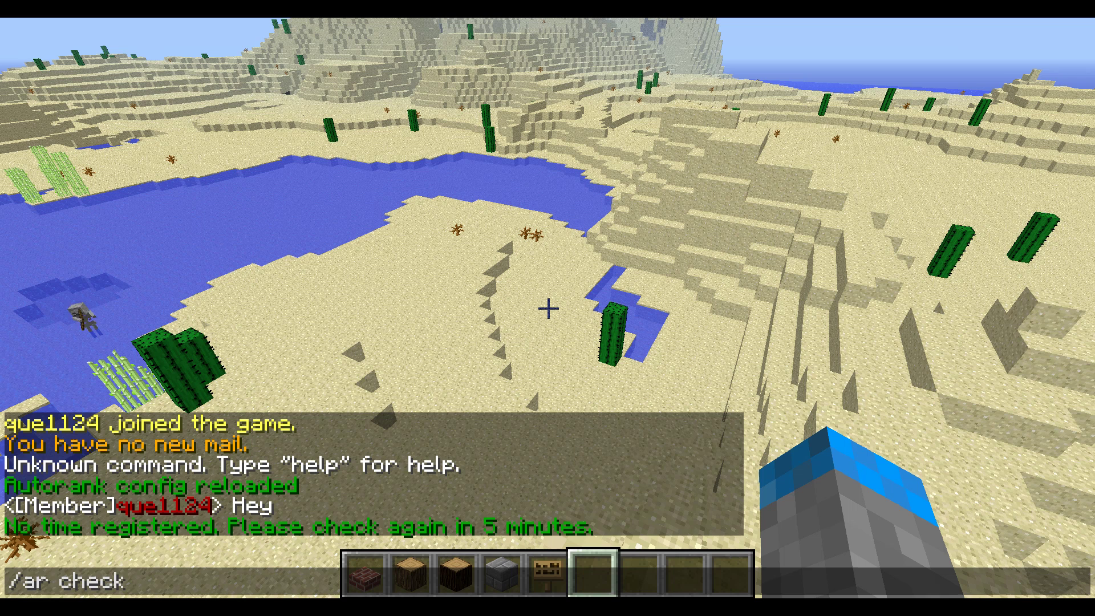
key(ctrl+a)
key(BackSpace)
Draft the example alias command "/aladd /ar_check /time2rank" in the chat line and discard it without sending
text(/)
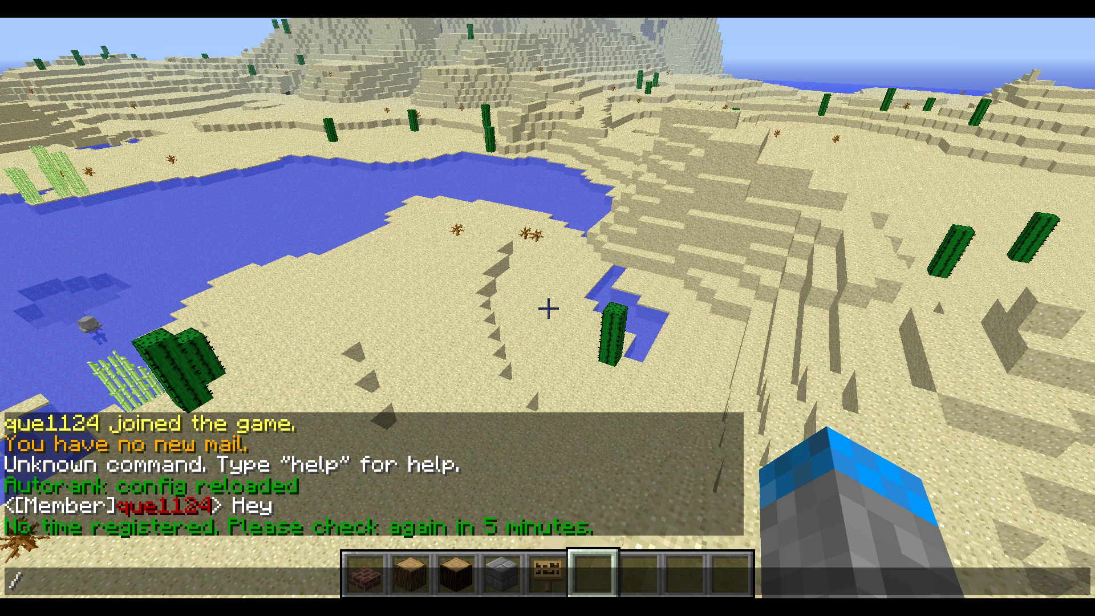
text(aladd /)
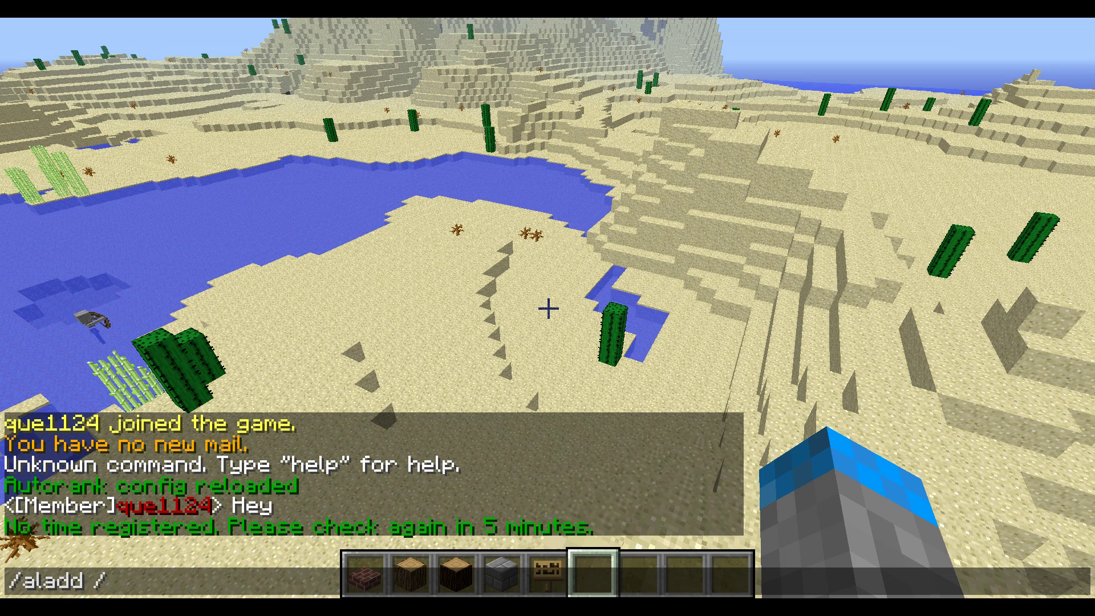
text(ar )
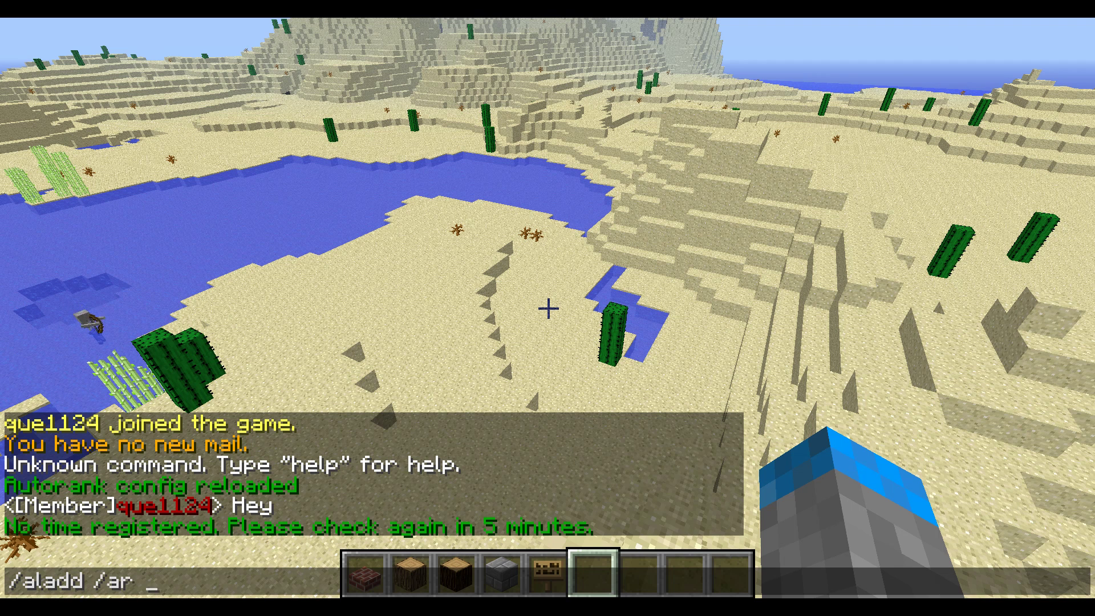
text(_check)
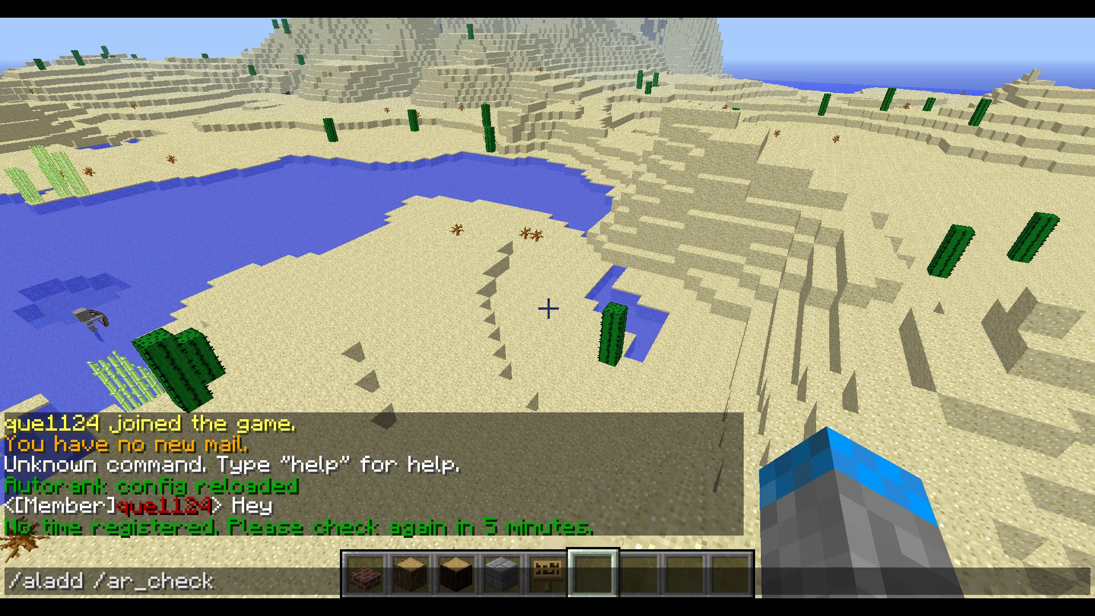
text( /time2rank)
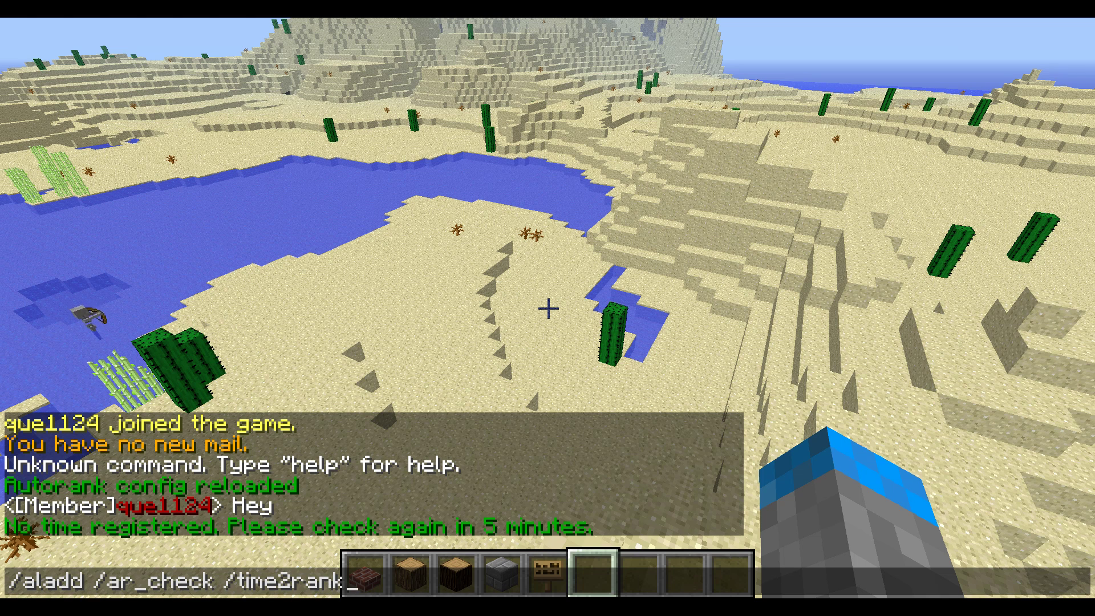
key(ctrl+a)
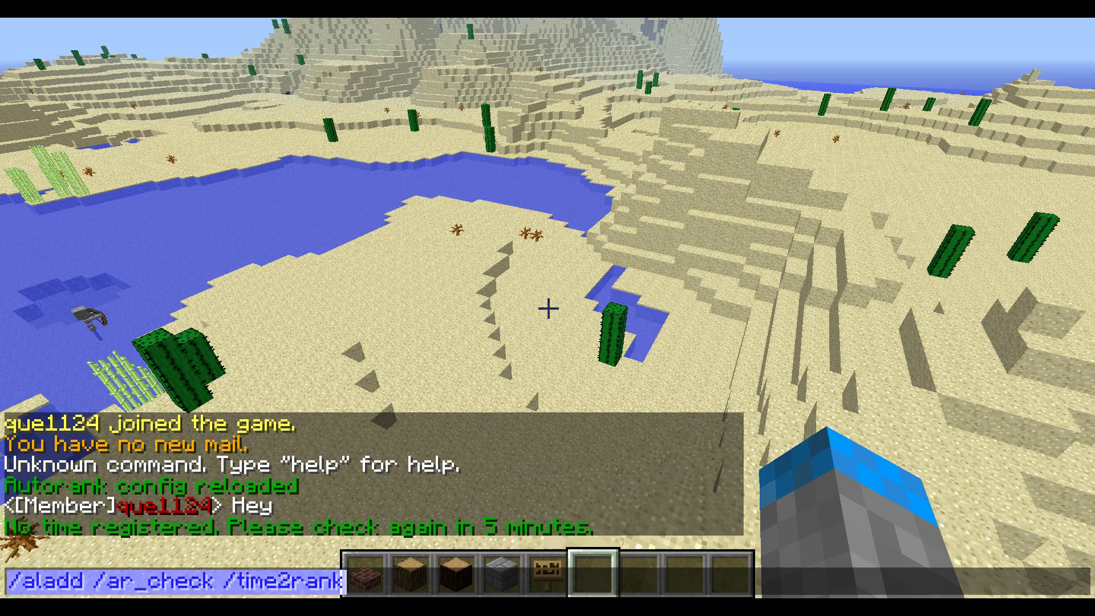
key(BackSpace)
key(Escape)
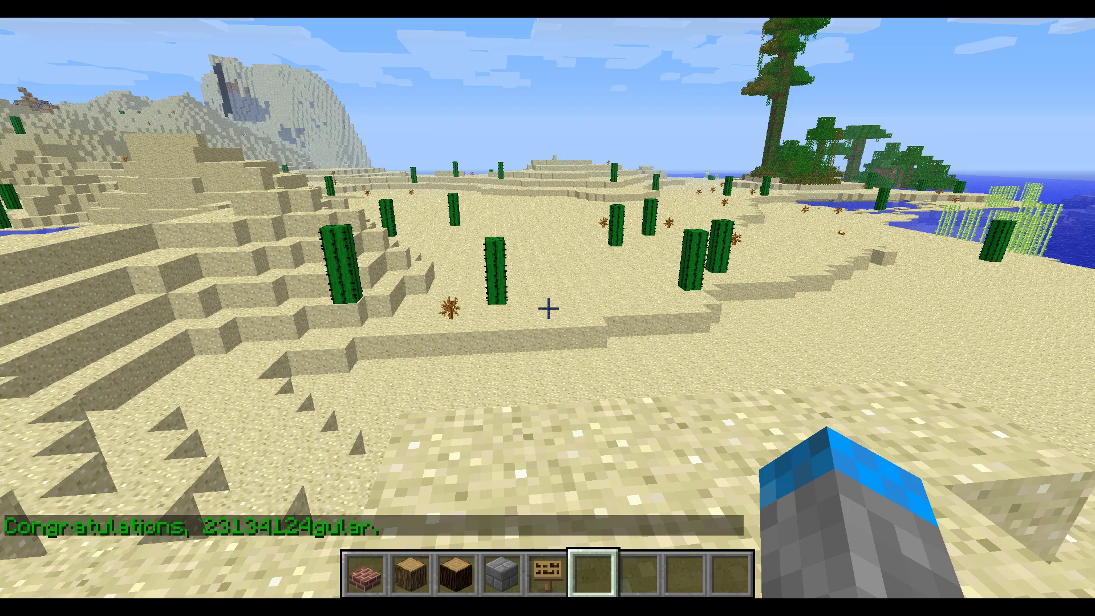
Reopen the chat history to read the rank-up message and send "Hey" to check the player's new rank prefix
key(t)
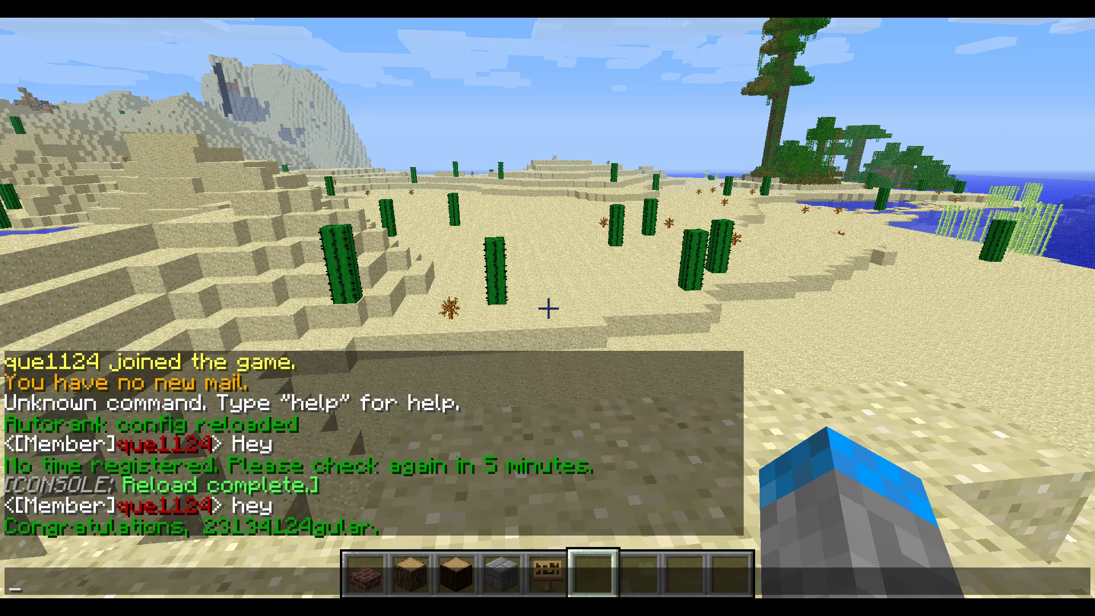
key(Escape)
key(t)
key(Escape)
text(t)
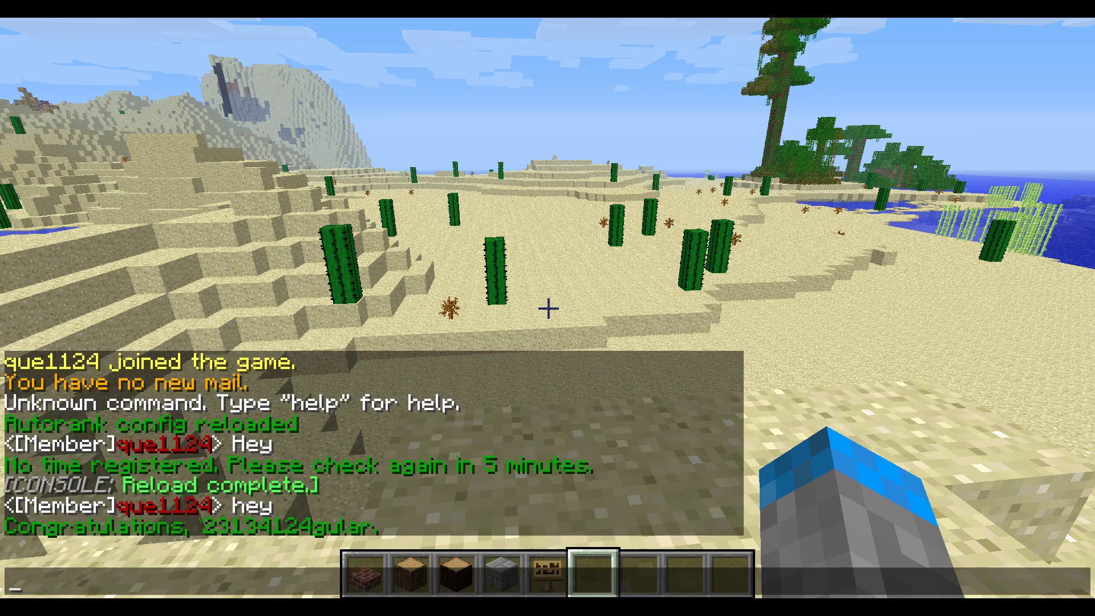
text(Hey)
key(Return)
key(t)
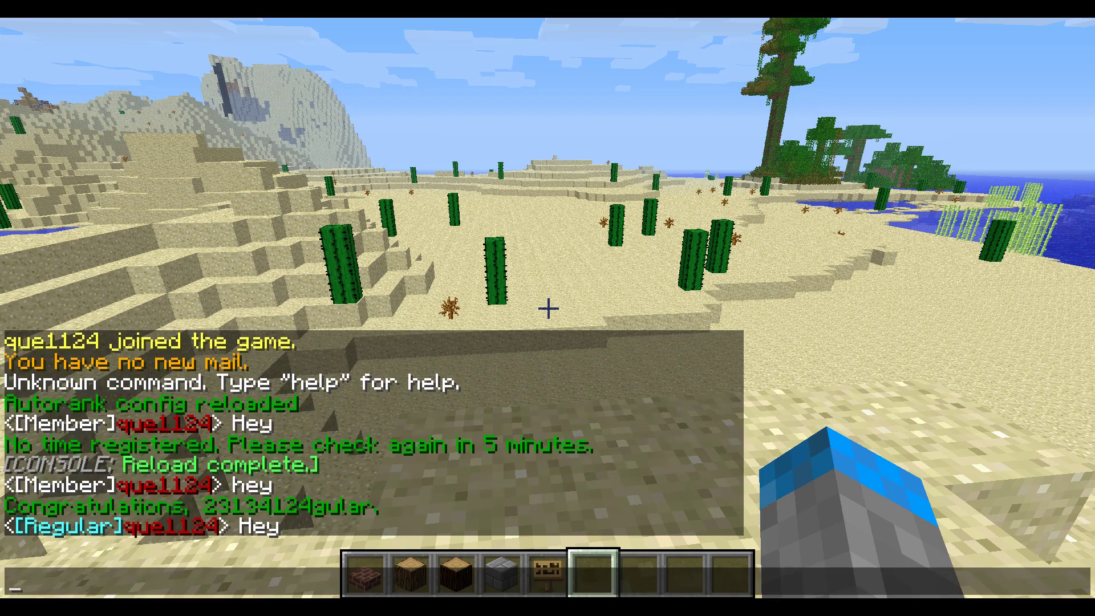
key(Escape)
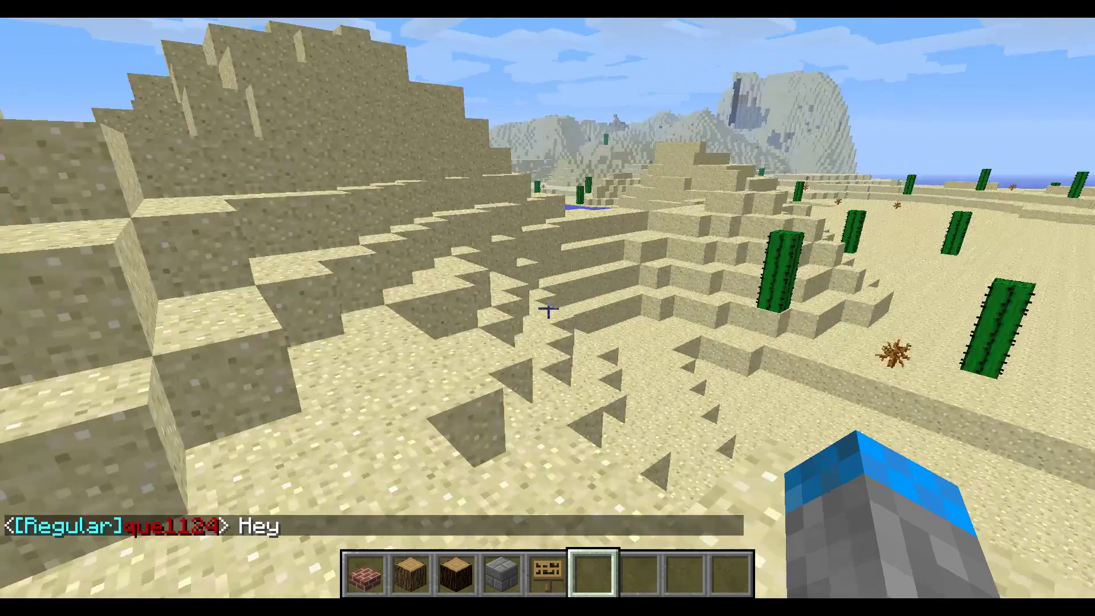
key(w)
key(space)
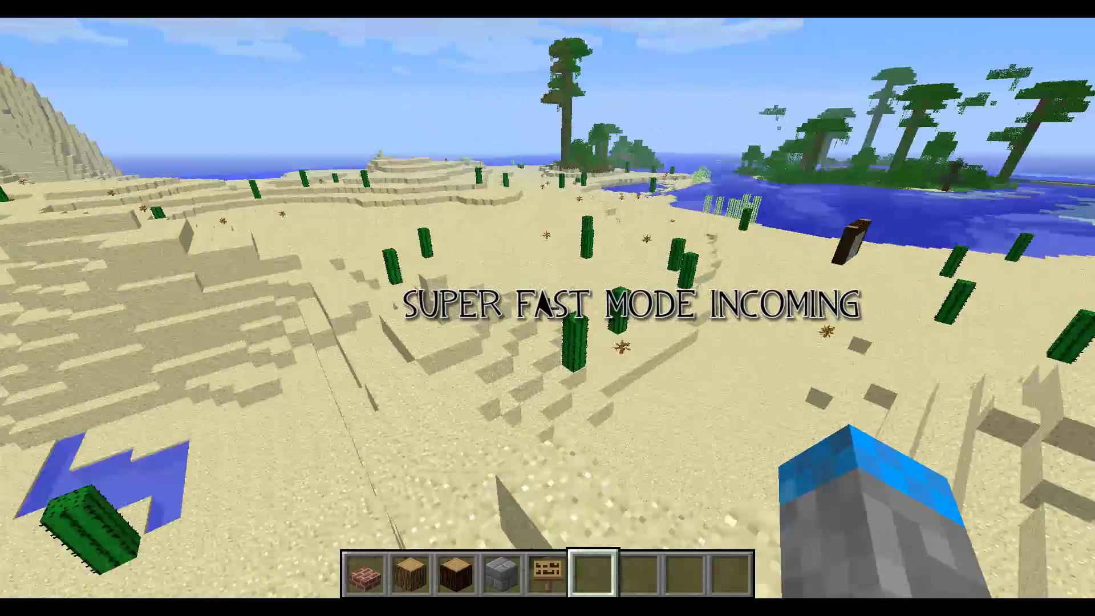
key(w)
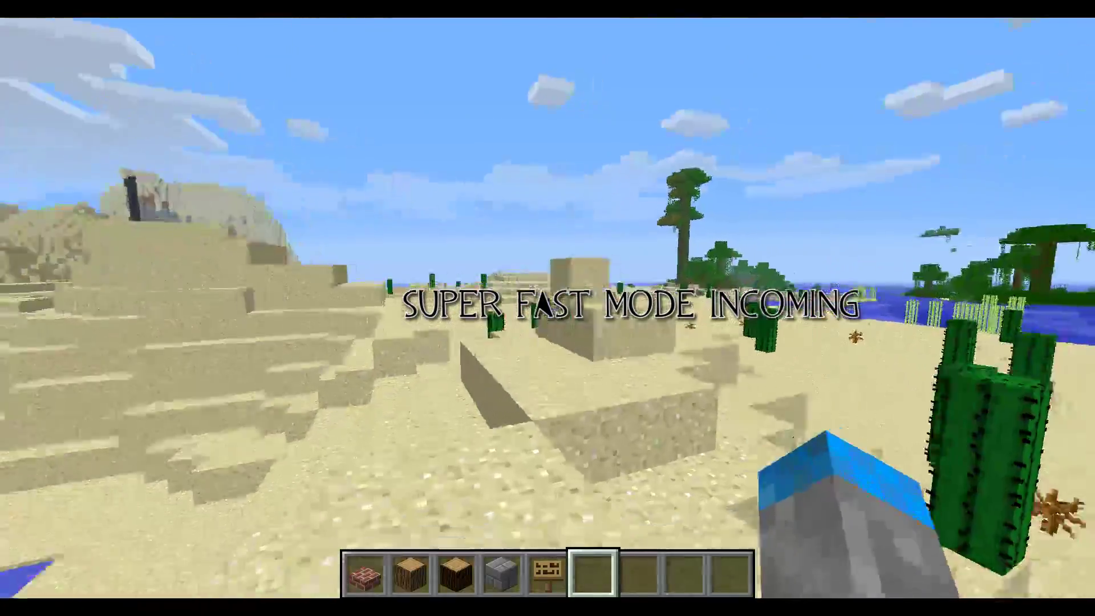
key(w)
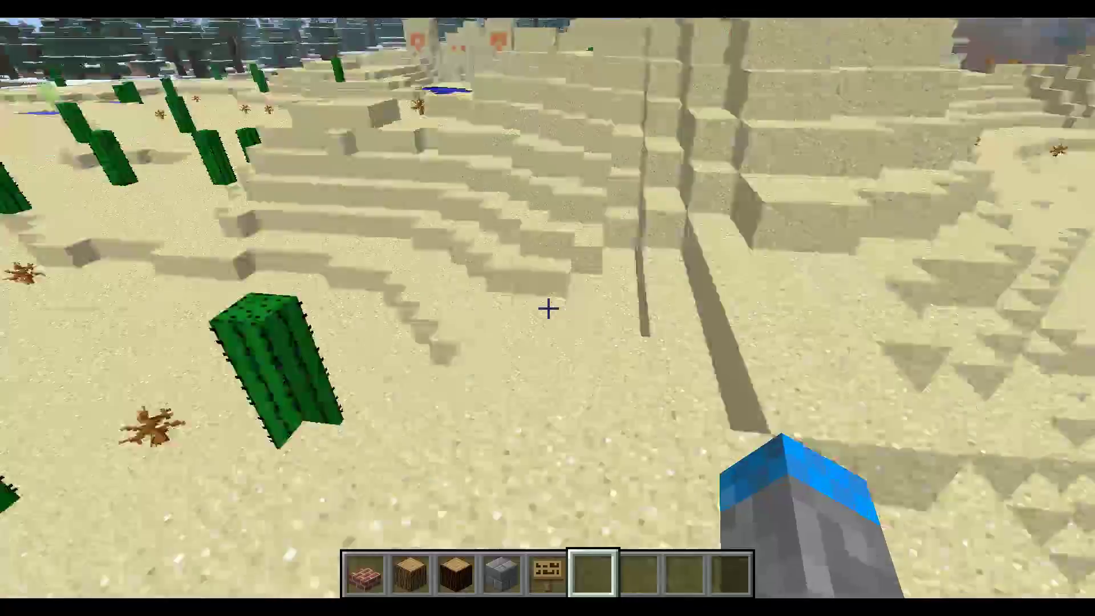